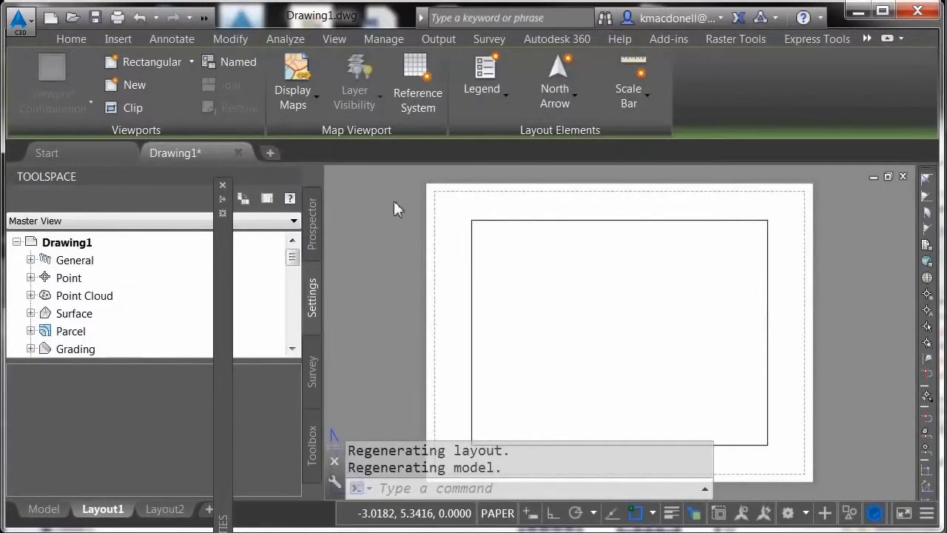
Create a new drawing from the template that contains the 34x22 Plan 20 title block layout.
{"action": "left_click", "coordinate": [19, 29]}
{"action": "mouse_move", "coordinate": [65, 131]}
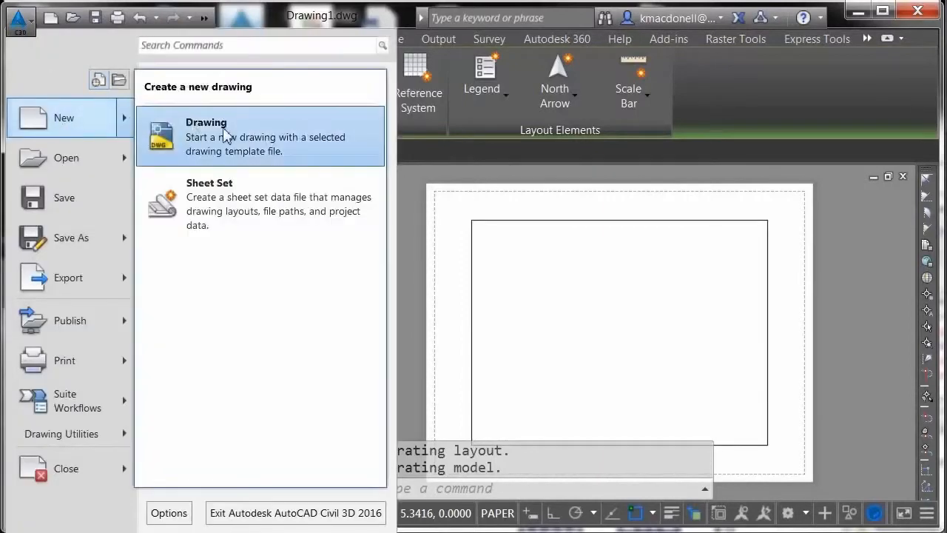
{"action": "left_click", "coordinate": [183, 135]}
{"action": "left_click", "coordinate": [370, 270]}
{"action": "left_click", "coordinate": [729, 511]}
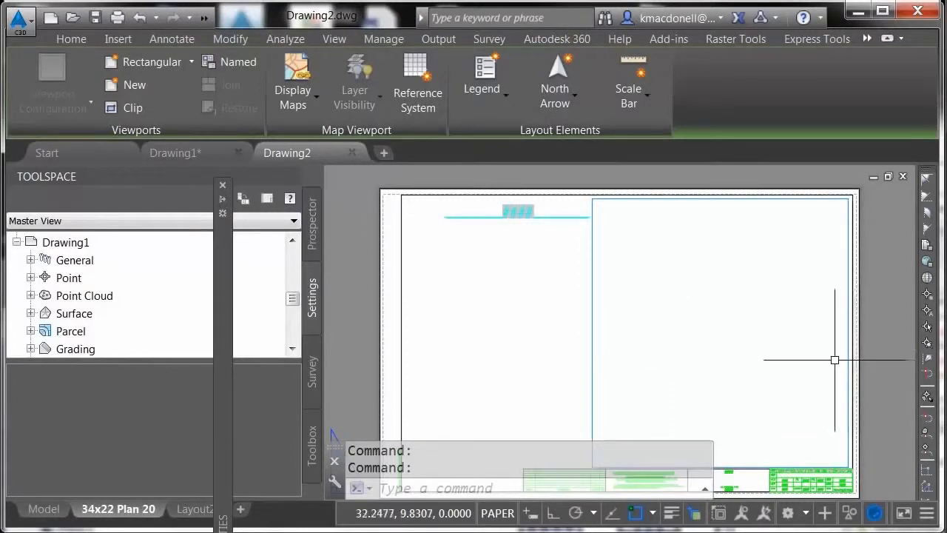
Inspect the field definition behind the SHEETTITLE attribute of the TitleBlock2a block without altering it.
{"action": "double_click", "coordinate": [851, 392]}
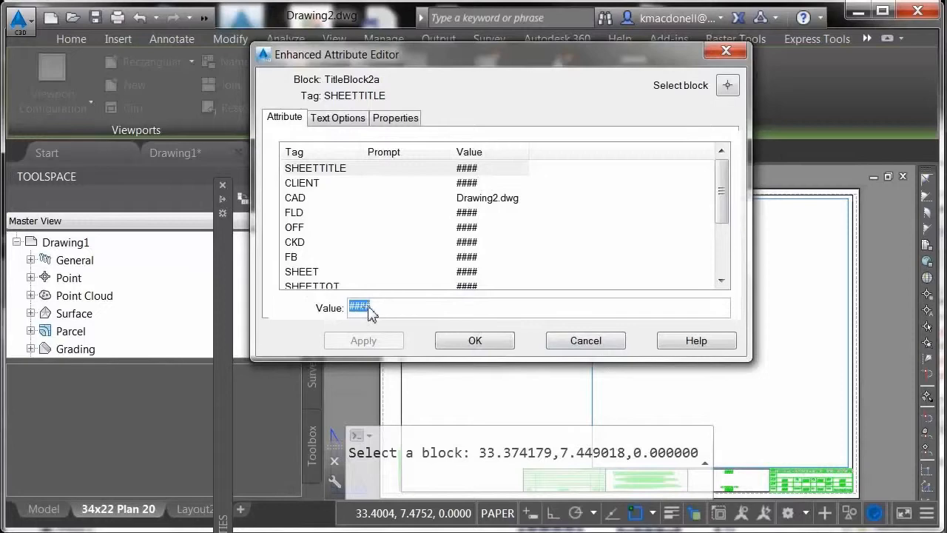
{"action": "left_click", "coordinate": [425, 311]}
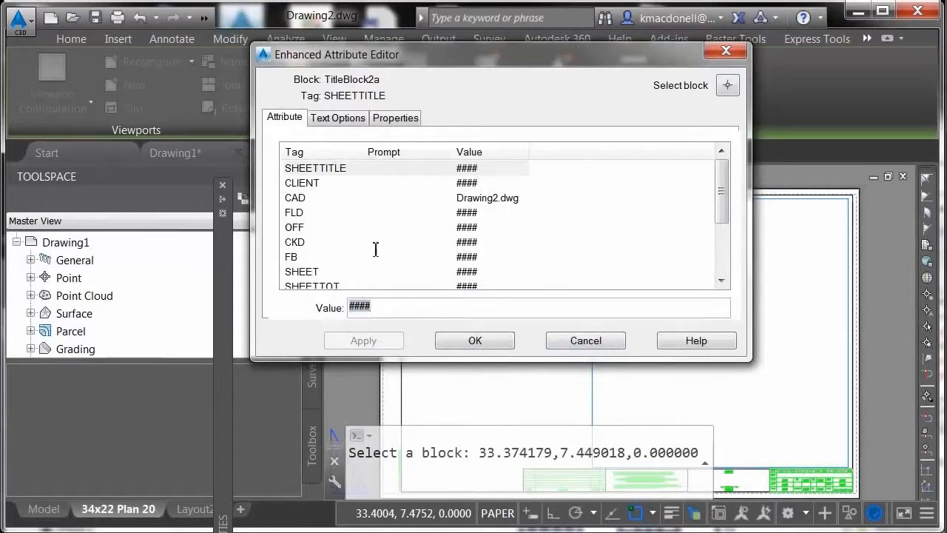
{"action": "right_click", "coordinate": [365, 311]}
{"action": "left_click", "coordinate": [412, 420]}
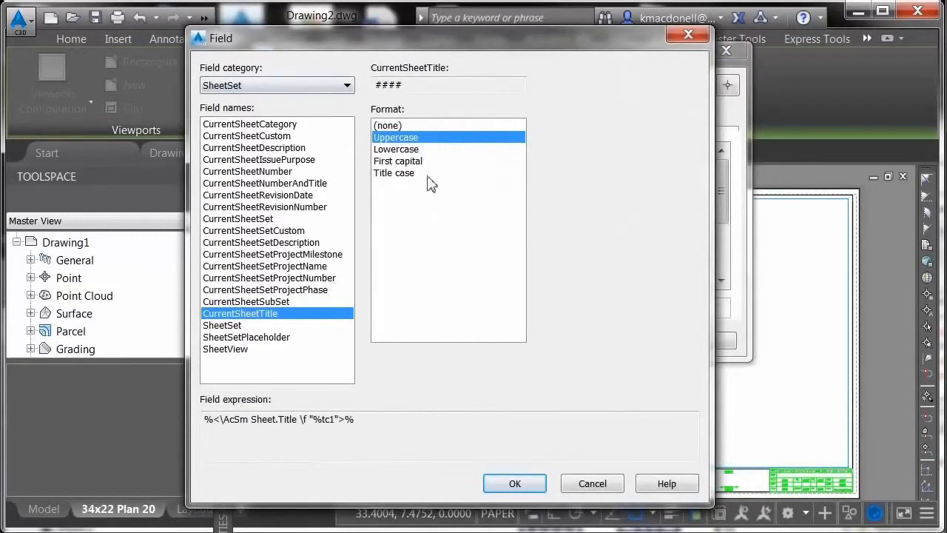
{"action": "left_click", "coordinate": [569, 486]}
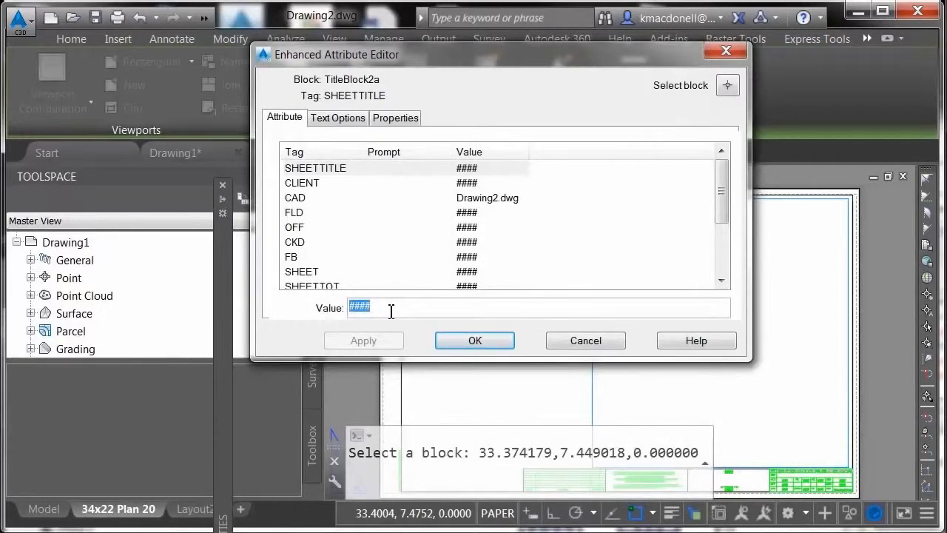
Set the title block's SHEETTITLE attribute to "Site Plan" and apply the change.
{"action": "type", "text": "Site Plan"}
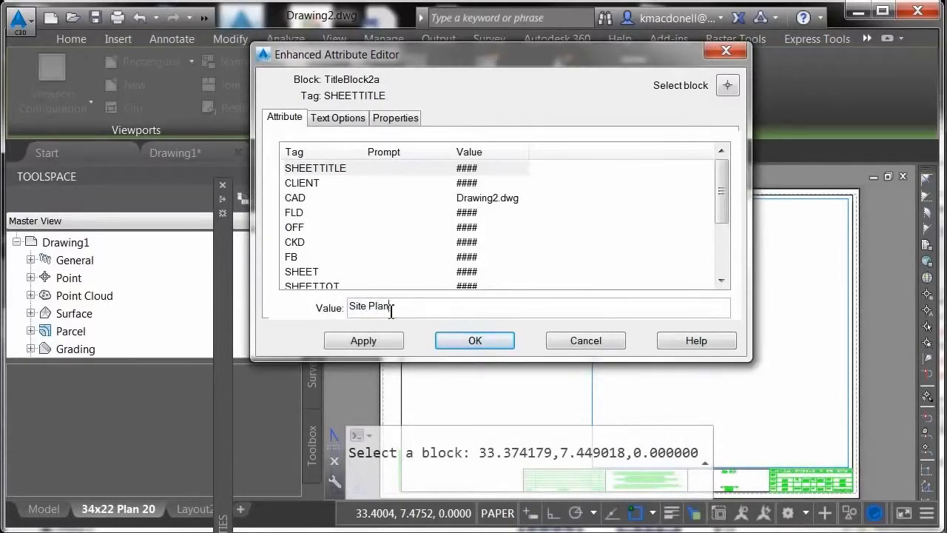
{"action": "left_click", "coordinate": [367, 341]}
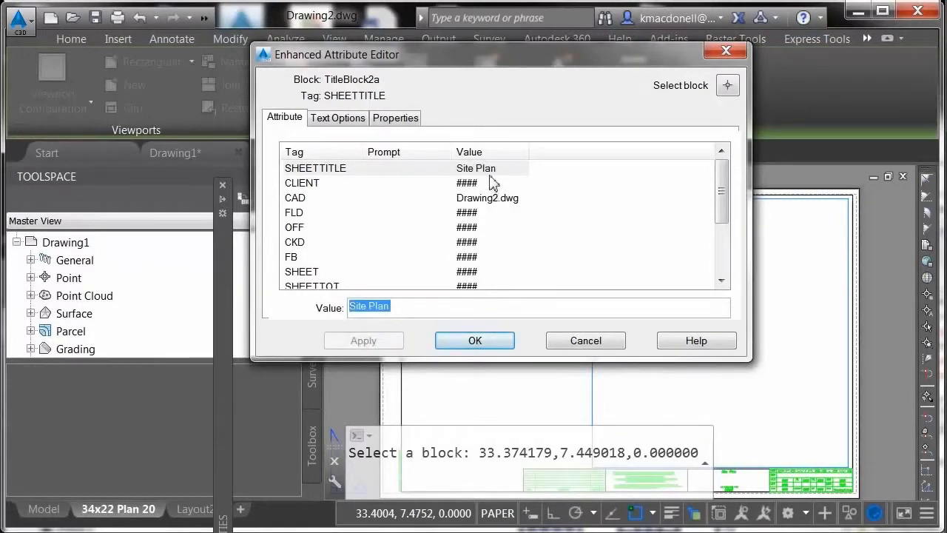
{"action": "left_click", "coordinate": [450, 341]}
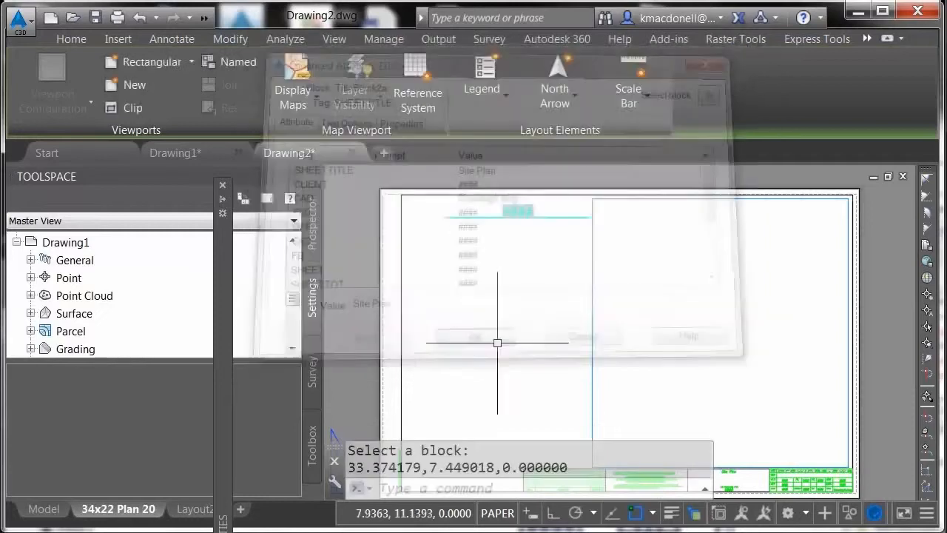
Set the CLIENT attribute of the TitleBlock2a block to "Your Client Name" and apply the change.
{"action": "scroll", "coordinate": [751, 458], "scroll_direction": "up", "scroll_amount": 3}
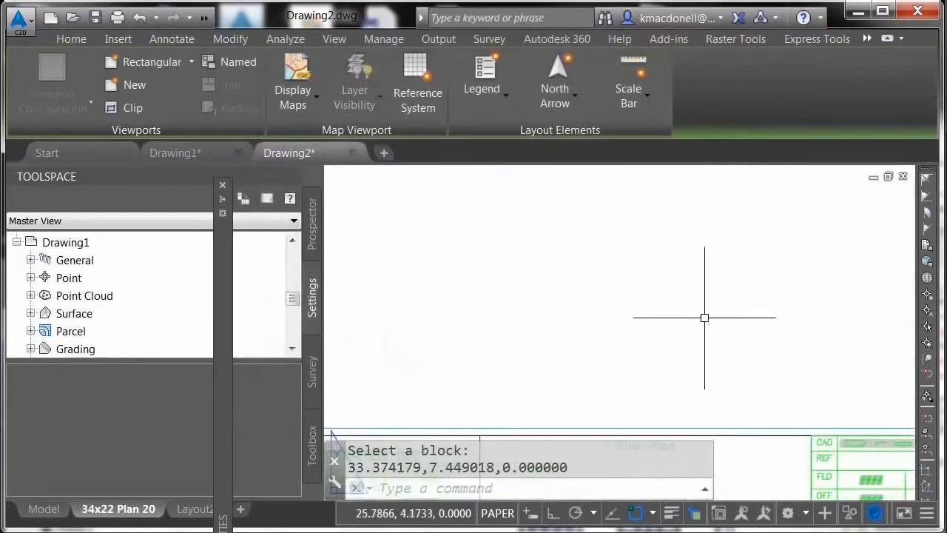
{"action": "scroll", "coordinate": [699, 370], "scroll_direction": "up", "scroll_amount": 2}
{"action": "scroll", "coordinate": [697, 374], "scroll_direction": "down", "scroll_amount": 3}
{"action": "scroll", "coordinate": [644, 332], "scroll_direction": "up", "scroll_amount": 3}
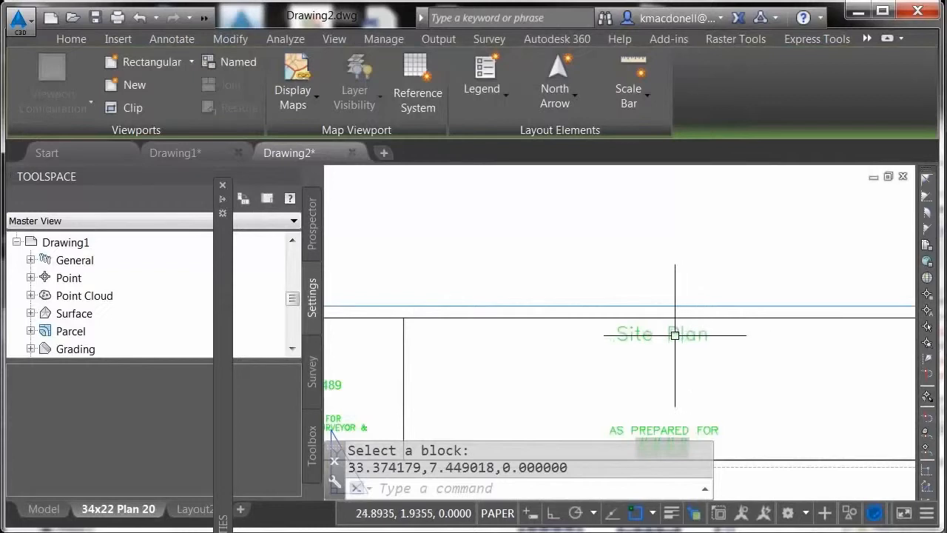
{"action": "middle_click_drag", "start_coordinate": [704, 359], "coordinate": [524, 301]}
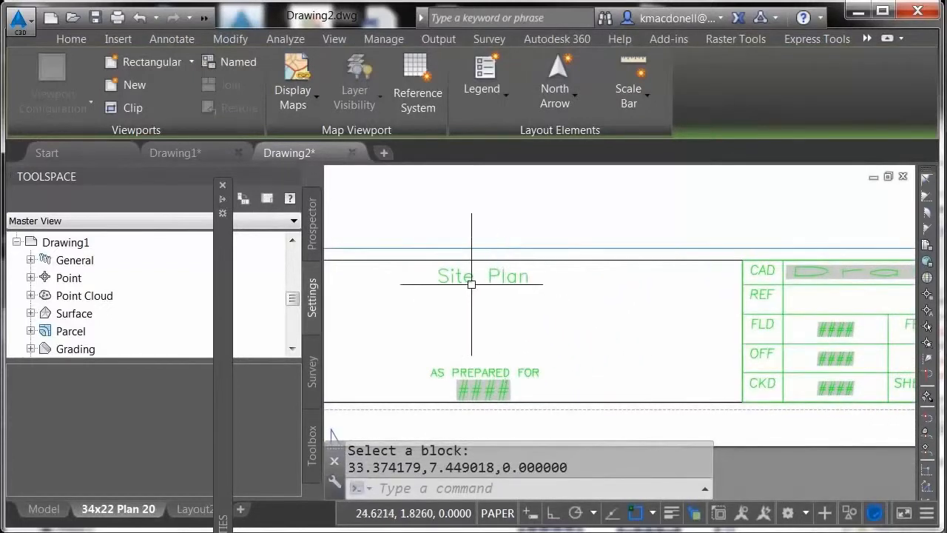
{"action": "left_click", "coordinate": [546, 405]}
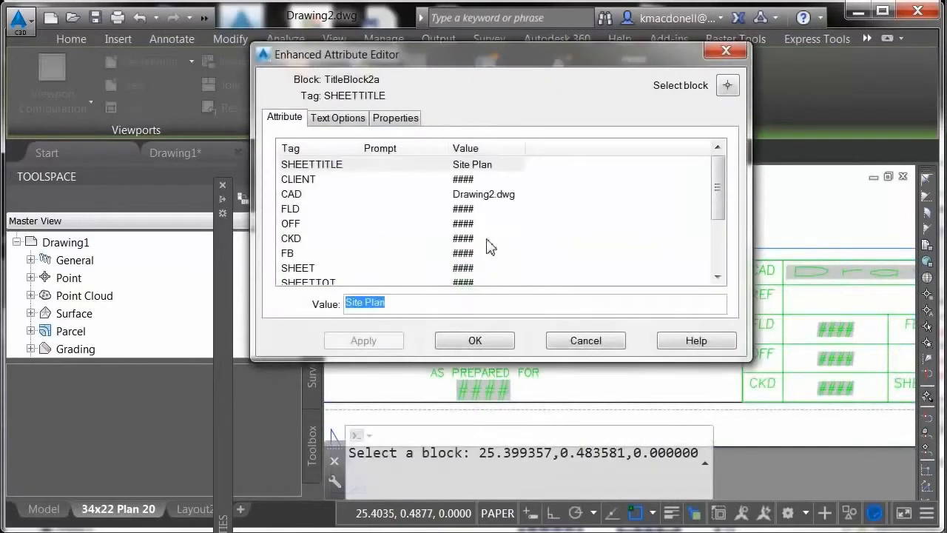
{"action": "left_click_drag", "start_coordinate": [559, 61], "coordinate": [422, 41]}
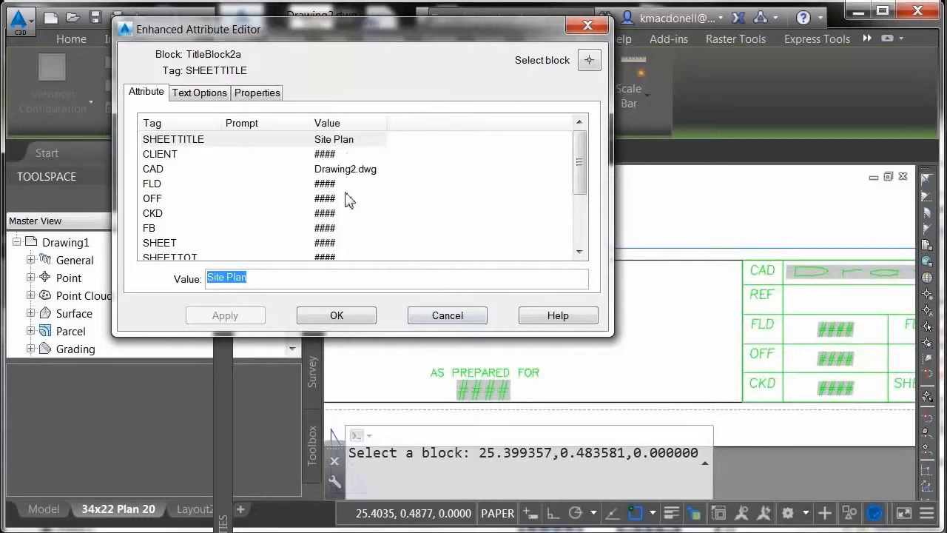
{"action": "left_click", "coordinate": [326, 155]}
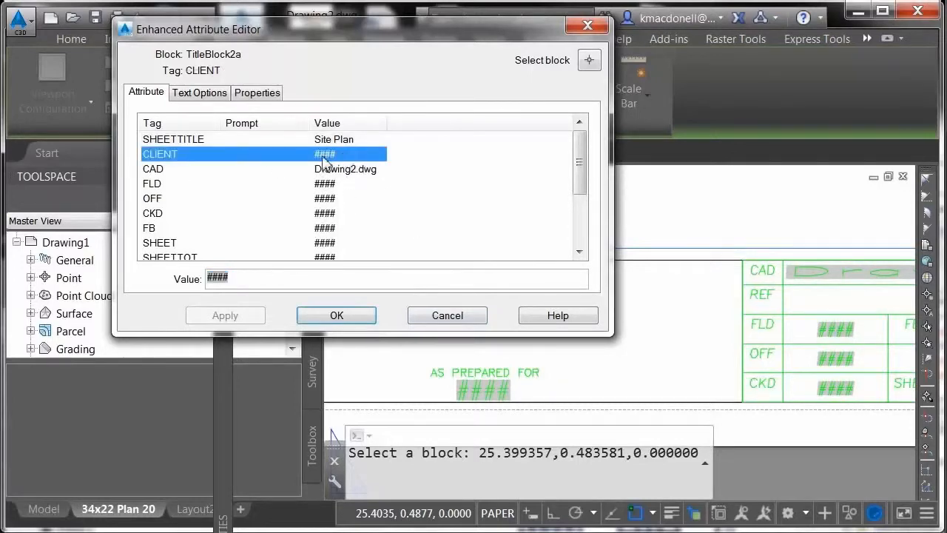
{"action": "double_click", "coordinate": [222, 280]}
{"action": "type", "text": "Y"}
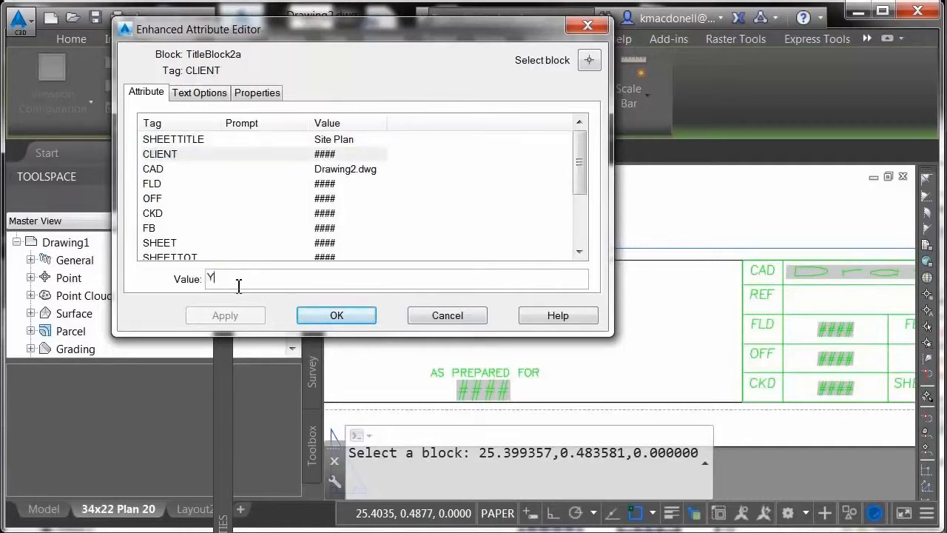
{"action": "type", "text": "our Clien"}
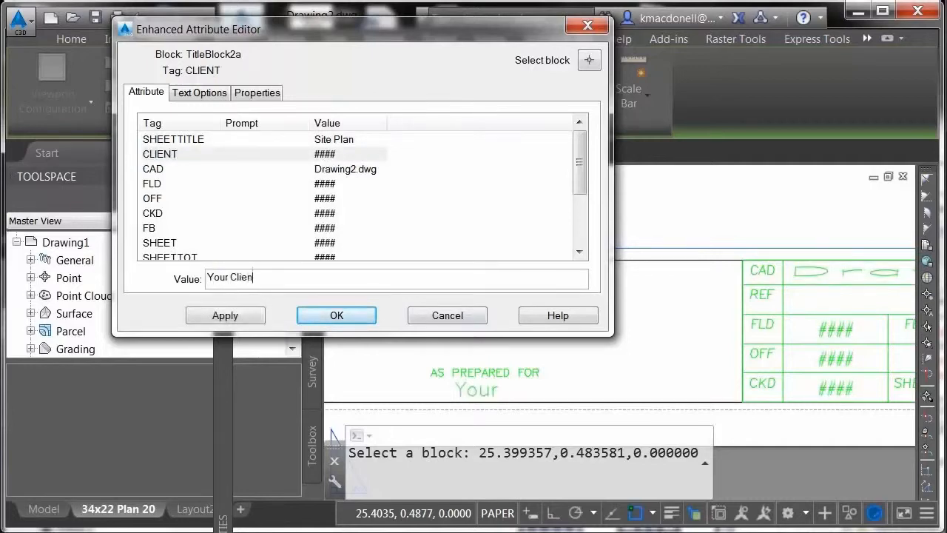
{"action": "type", "text": "t Name"}
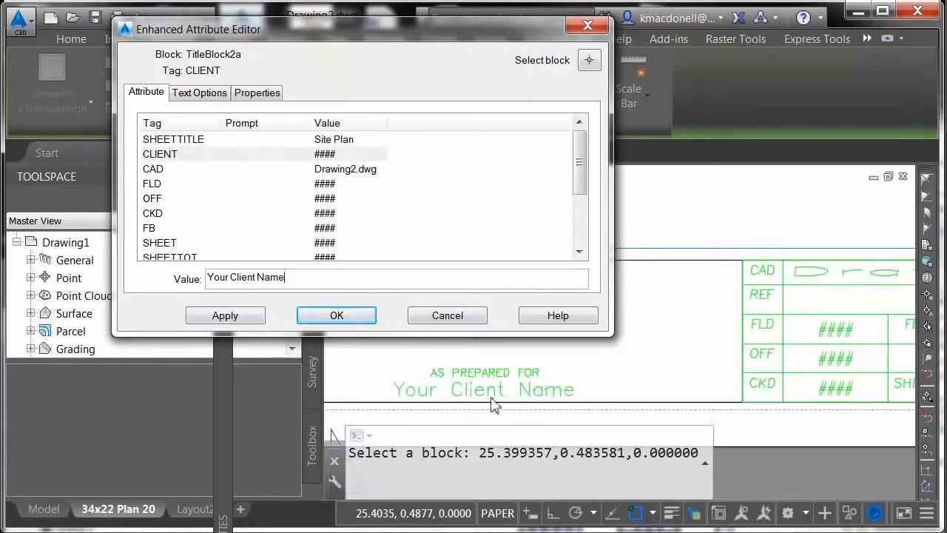
{"action": "left_click", "coordinate": [261, 319]}
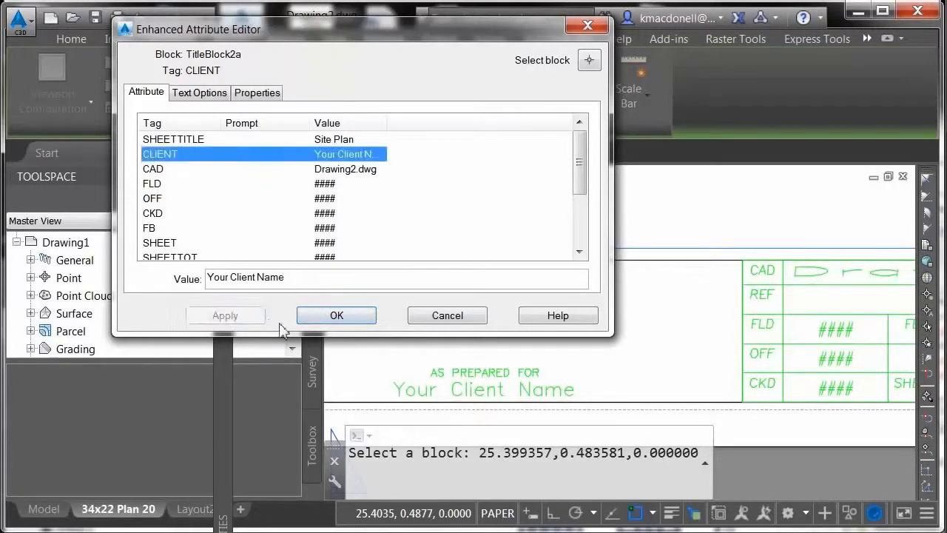
{"action": "left_click", "coordinate": [318, 319]}
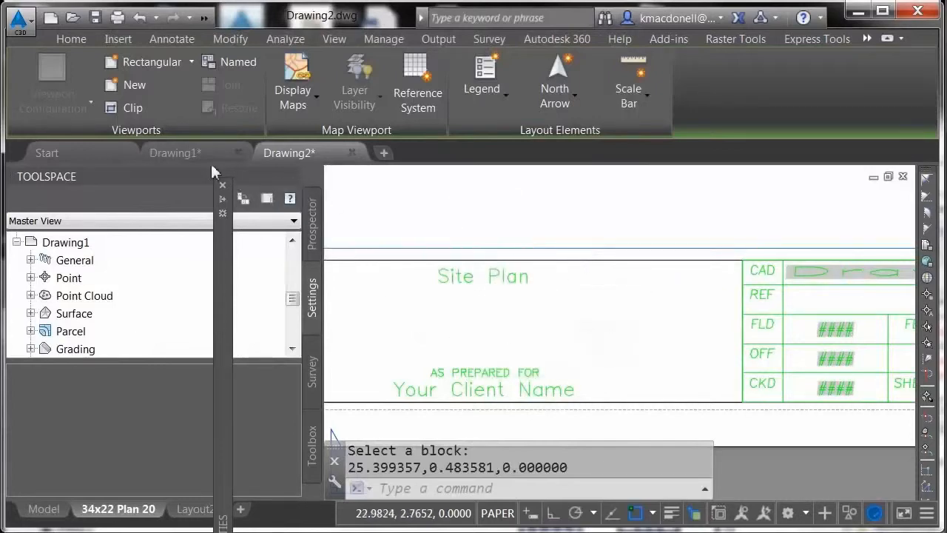
Open the sheet set Project 1.dst from the Project 1 - Title Block folder.
{"action": "left_click", "coordinate": [28, 33]}
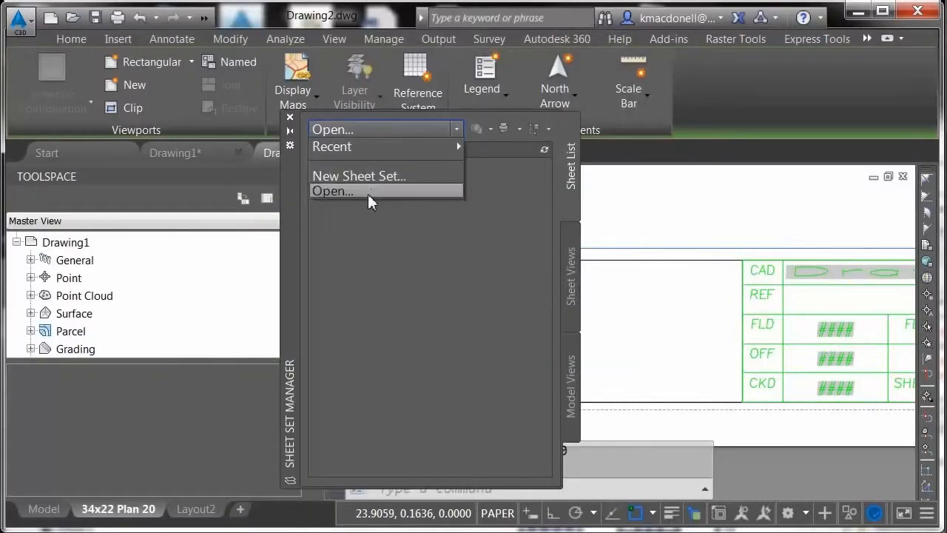
{"action": "left_click", "coordinate": [367, 193]}
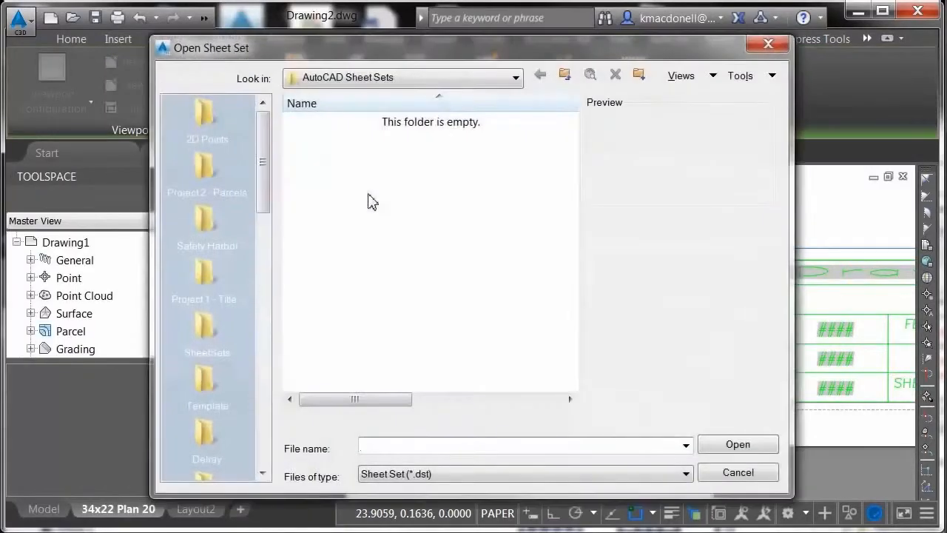
{"action": "left_click", "coordinate": [323, 124]}
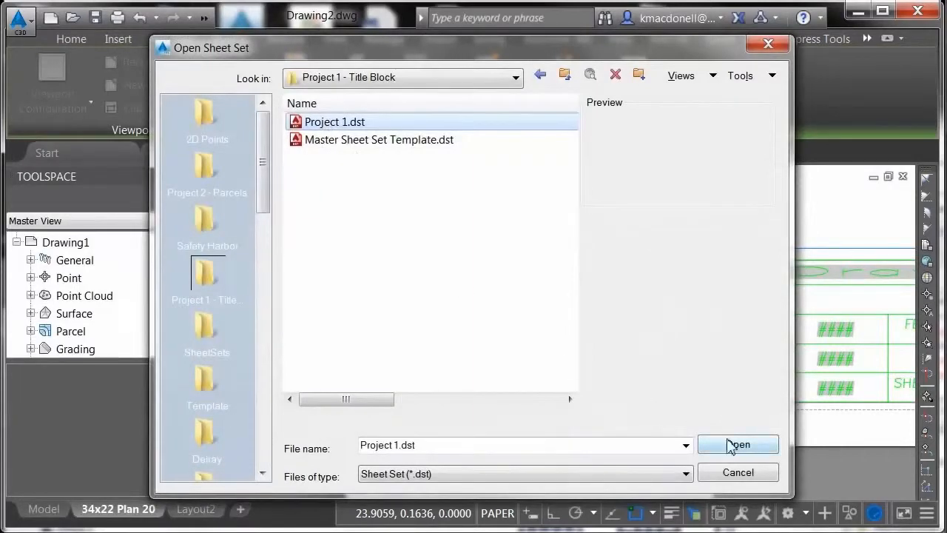
{"action": "left_click", "coordinate": [753, 445]}
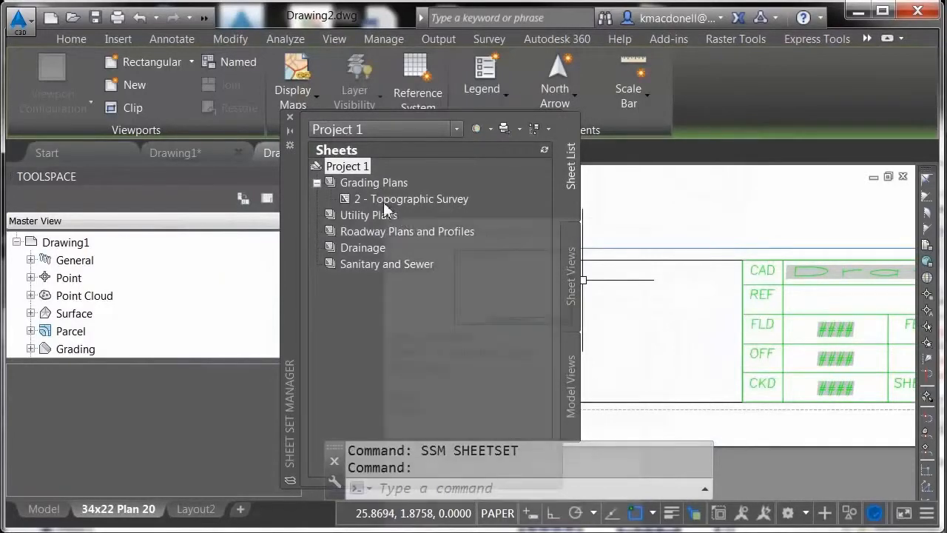
Open the sheet "2 - Topographic Survey" from the Grading Plans subset of Project 1.
{"action": "mouse_move", "coordinate": [383, 202]}
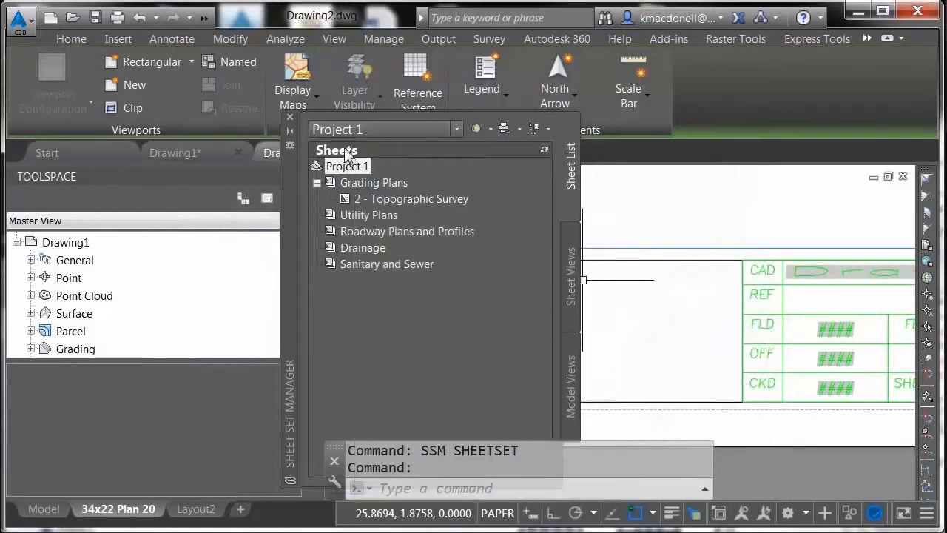
{"action": "right_click", "coordinate": [381, 200]}
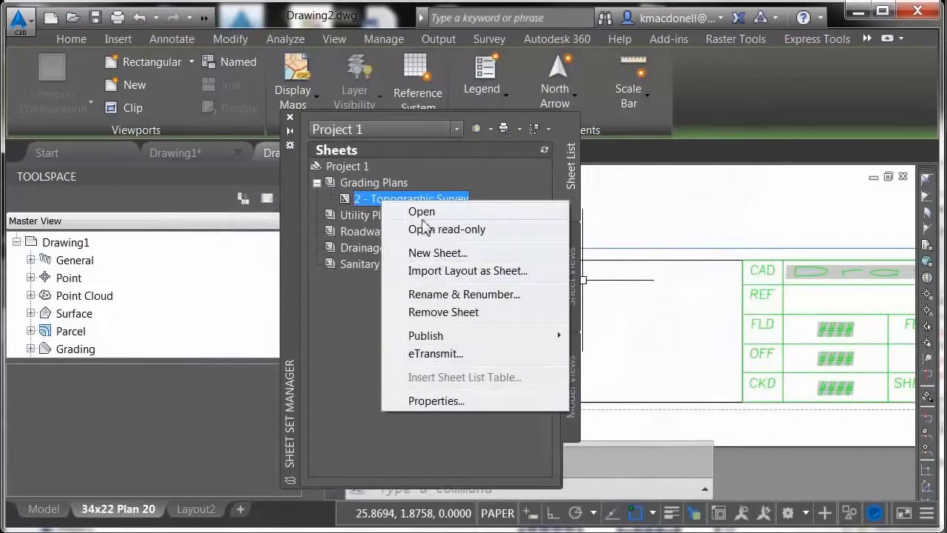
{"action": "left_click", "coordinate": [421, 212]}
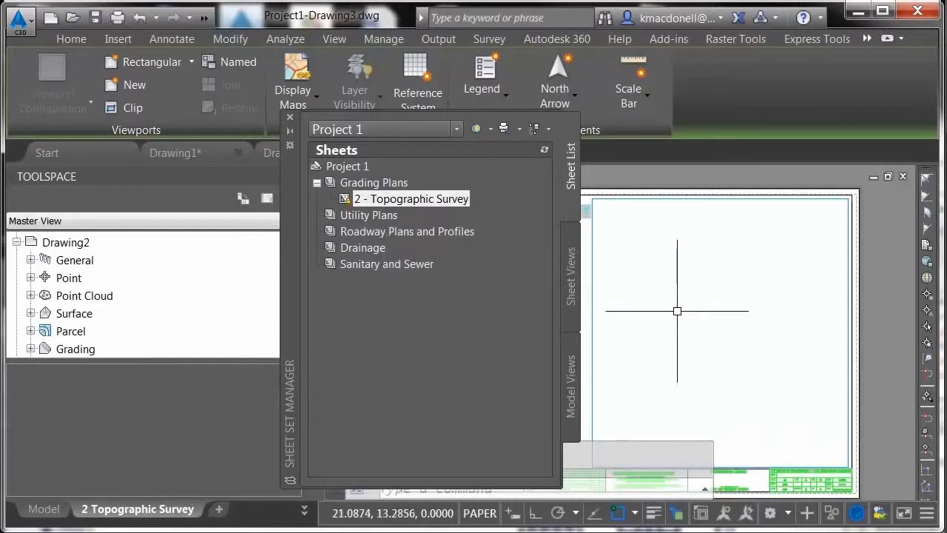
Examine the job, date, drawing name and sheet number fields in the Topographic Survey sheet's title block.
{"action": "scroll", "coordinate": [806, 436], "scroll_direction": "up", "scroll_amount": 1}
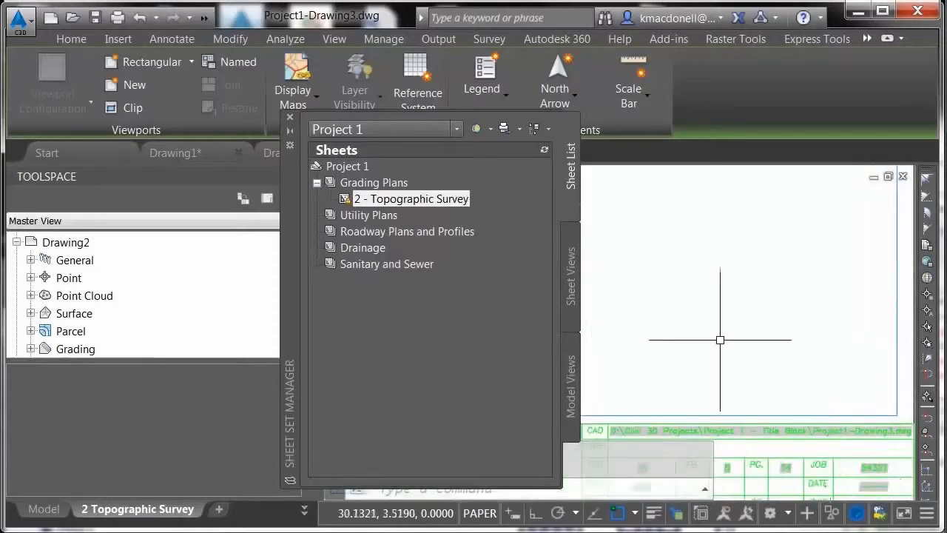
{"action": "scroll", "coordinate": [716, 342], "scroll_direction": "up", "scroll_amount": 1}
{"action": "scroll", "coordinate": [821, 438], "scroll_direction": "up", "scroll_amount": 5}
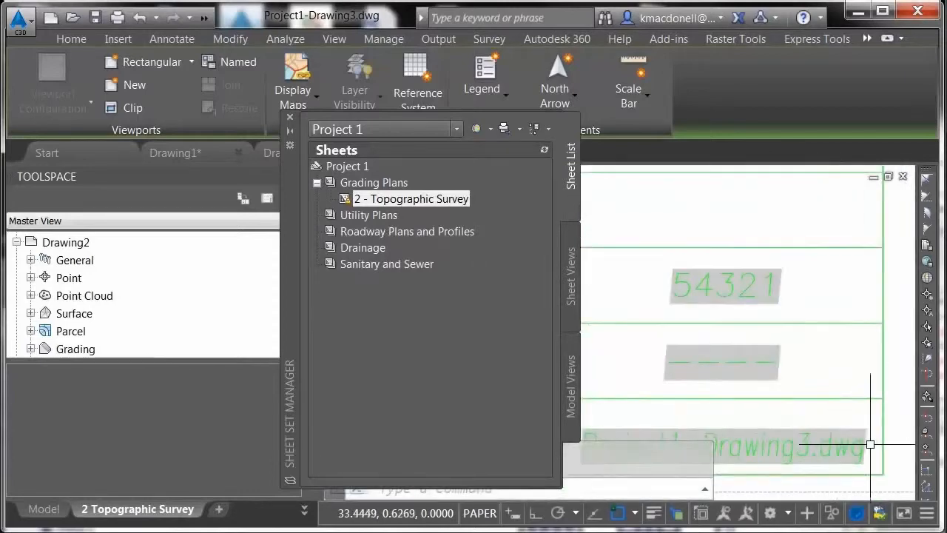
{"action": "scroll", "coordinate": [886, 301], "scroll_direction": "down", "scroll_amount": 2}
{"action": "scroll", "coordinate": [765, 406], "scroll_direction": "up", "scroll_amount": 2}
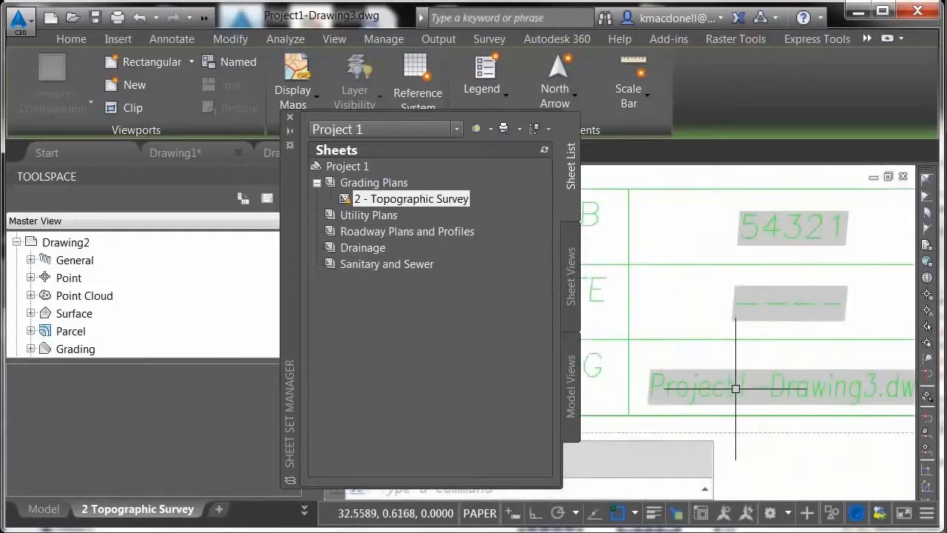
{"action": "middle_click_drag", "start_coordinate": [761, 389], "coordinate": [706, 386]}
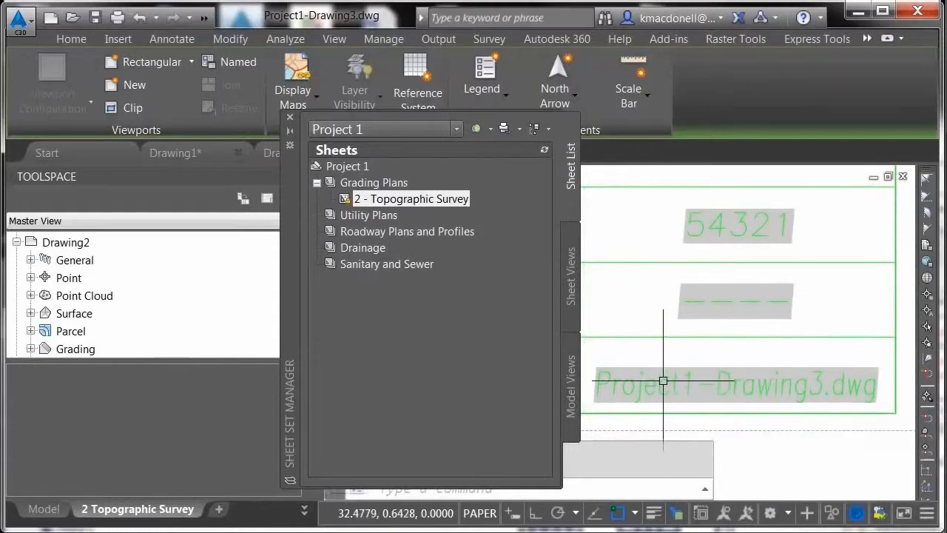
{"action": "scroll", "coordinate": [754, 343], "scroll_direction": "down", "scroll_amount": 2}
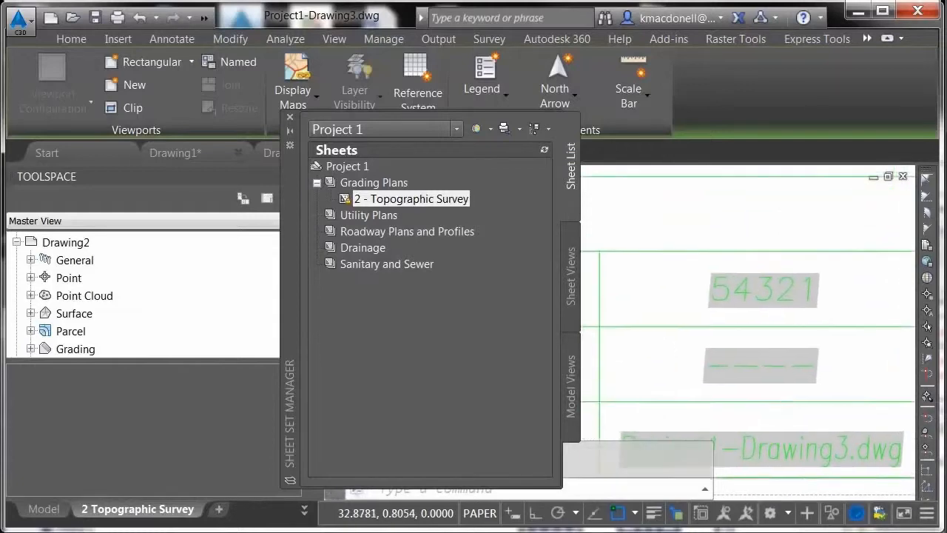
{"action": "scroll", "coordinate": [782, 392], "scroll_direction": "down", "scroll_amount": 2}
{"action": "scroll", "coordinate": [781, 385], "scroll_direction": "up", "scroll_amount": 3}
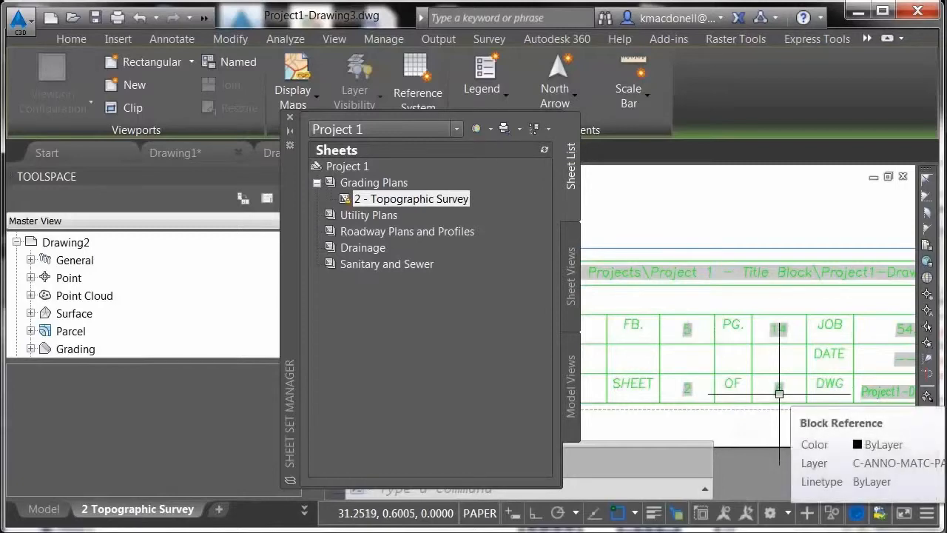
Create a copy of the 2 Topographic Survey layout, placed before Layout2.
{"action": "right_click", "coordinate": [138, 510]}
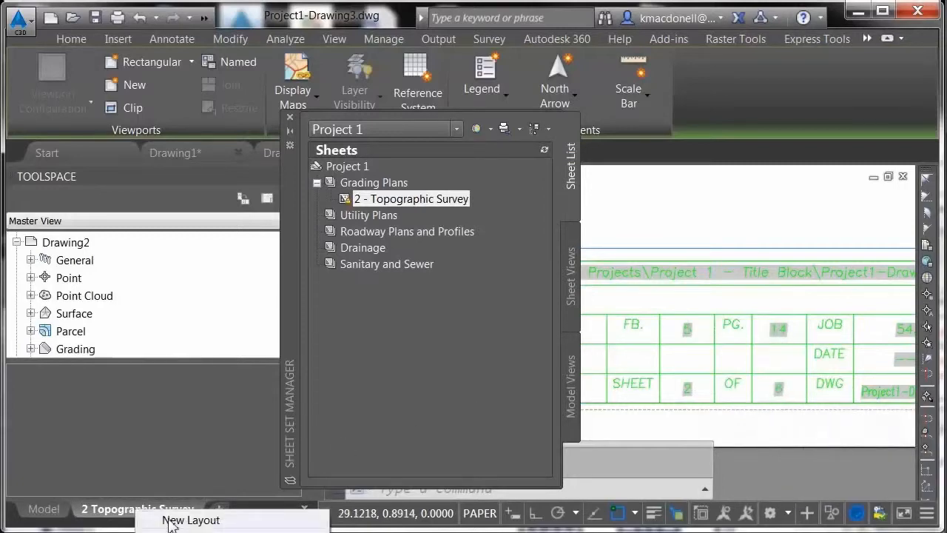
{"action": "left_click", "coordinate": [207, 532]}
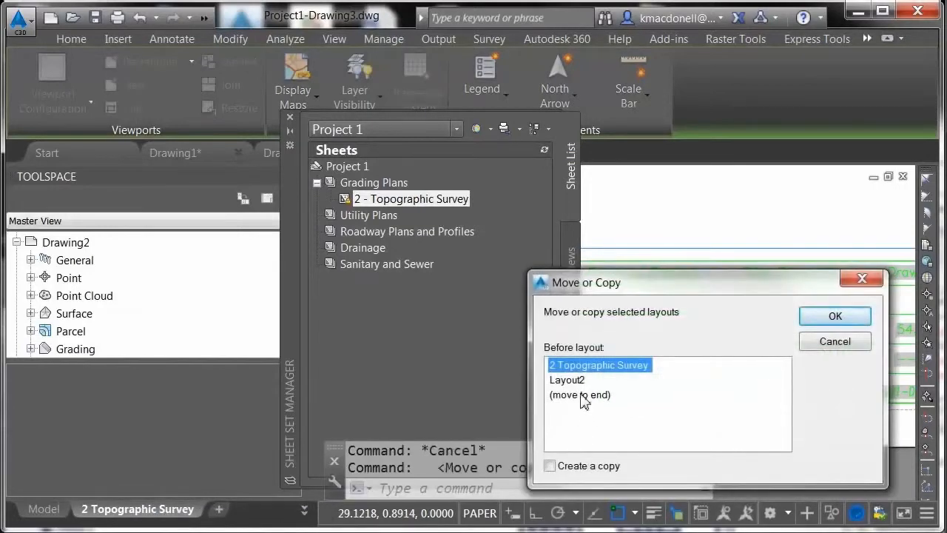
{"action": "left_click", "coordinate": [574, 381]}
{"action": "left_click", "coordinate": [550, 465]}
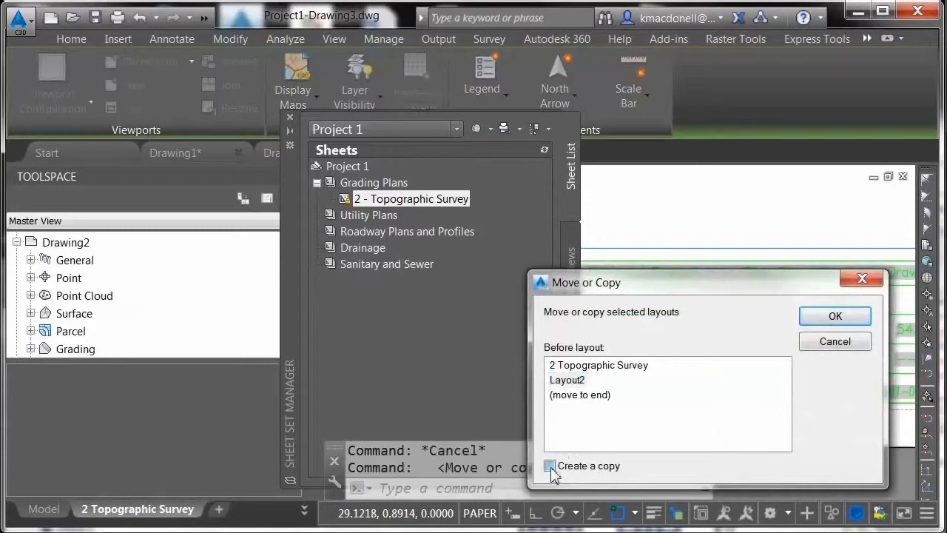
{"action": "left_click", "coordinate": [814, 324]}
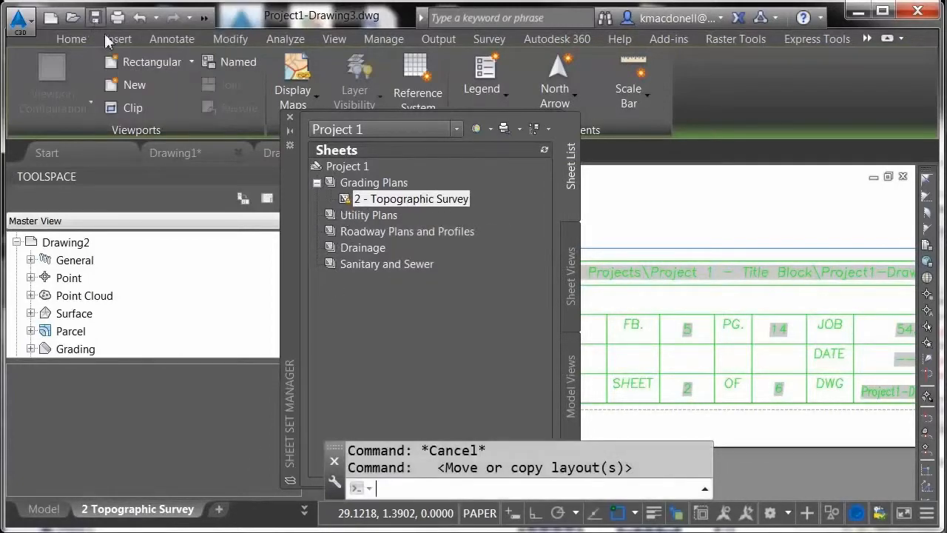
Import the layouts 2 Topographic Survey (2) and 2 Topographic Survey (3) from Project1-Drawing3.dwg into the Project 1 sheet set as sheets.
{"action": "right_click", "coordinate": [359, 163]}
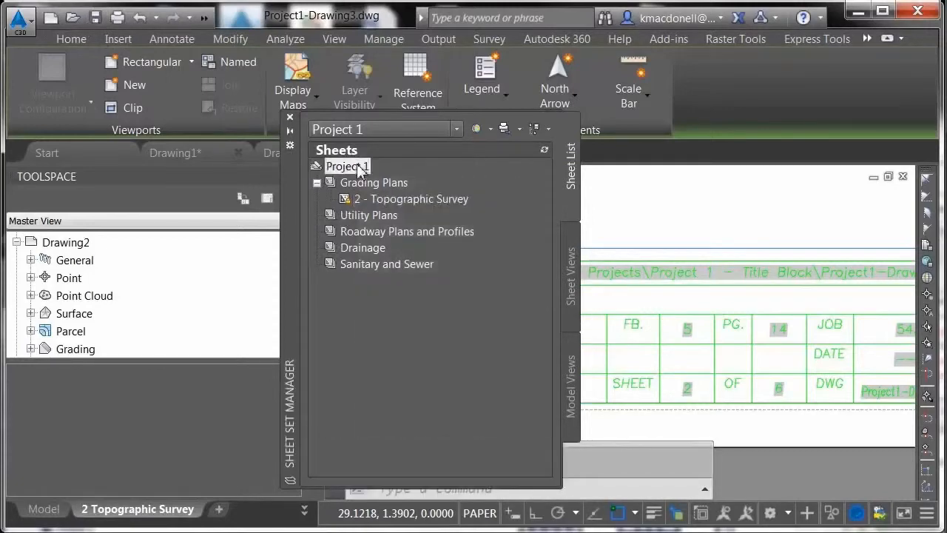
{"action": "left_click", "coordinate": [416, 234]}
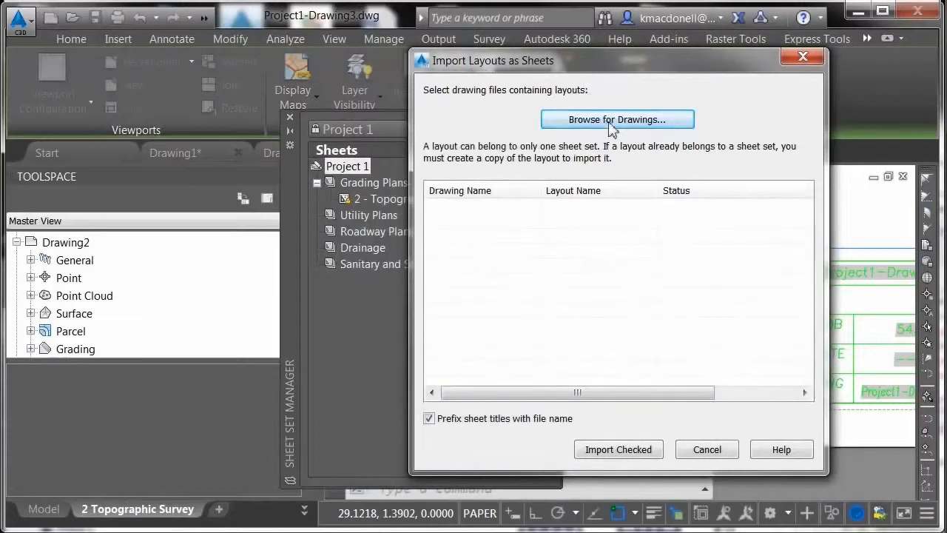
{"action": "left_click", "coordinate": [611, 121]}
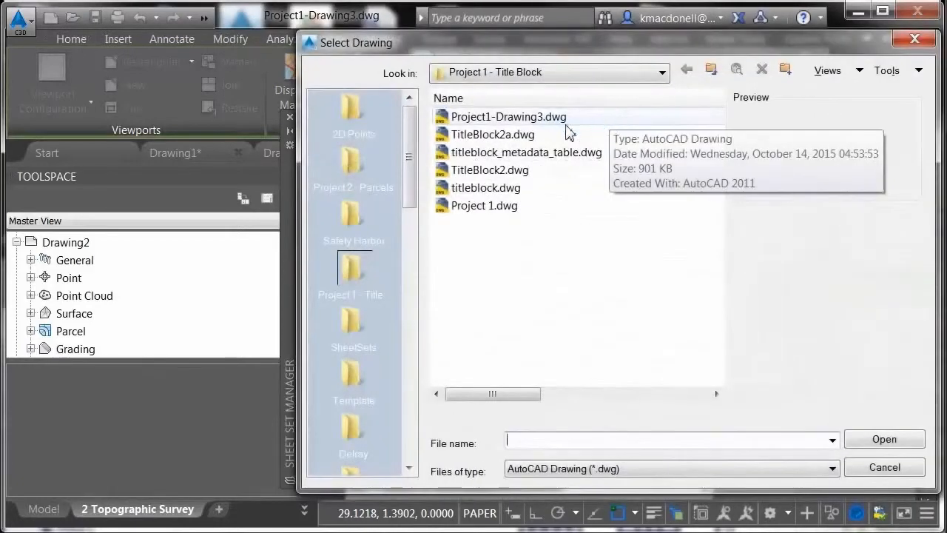
{"action": "left_click", "coordinate": [518, 120]}
{"action": "left_click", "coordinate": [872, 444]}
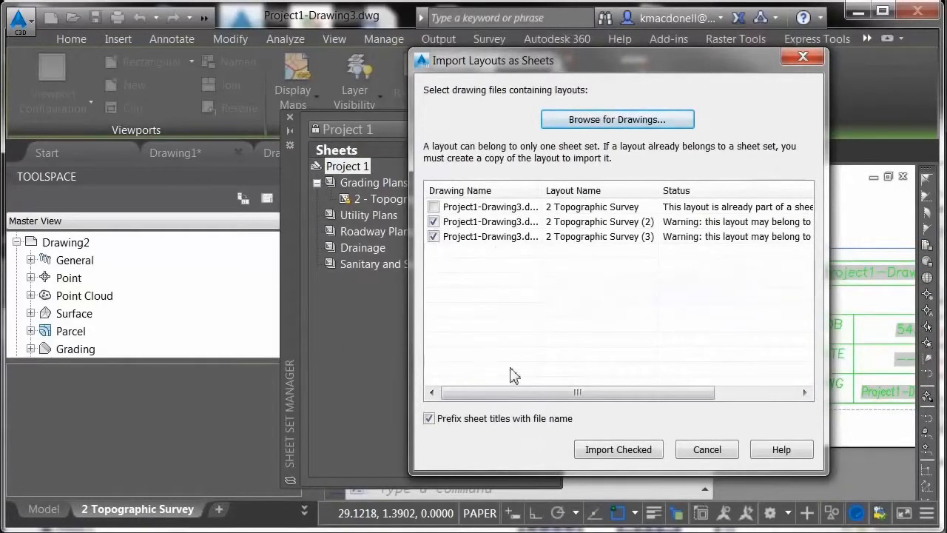
{"action": "left_click", "coordinate": [610, 449]}
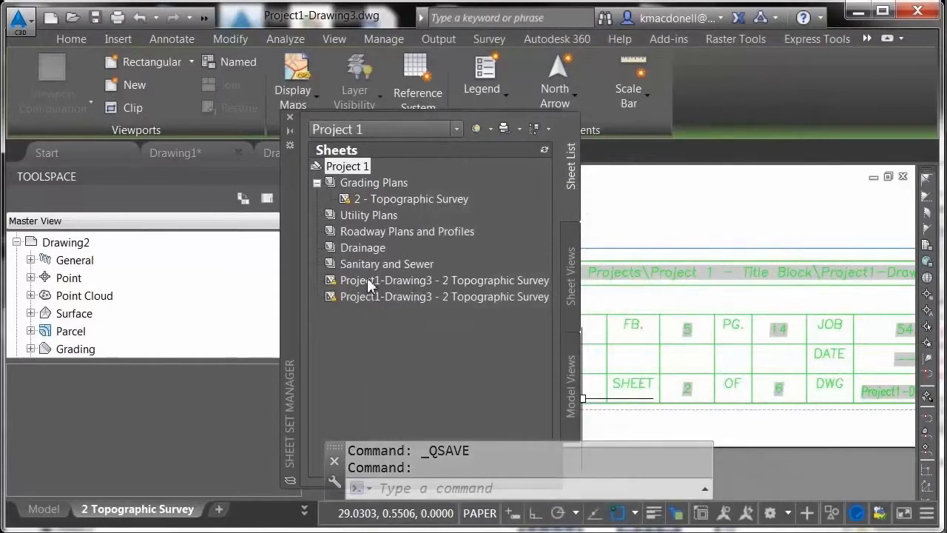
Move the sheet 2 - Topographic Survey out of Grading Plans and place it directly above the two imported sheets.
{"action": "mouse_move", "coordinate": [367, 281]}
{"action": "mouse_move", "coordinate": [385, 201]}
{"action": "mouse_move", "coordinate": [363, 302]}
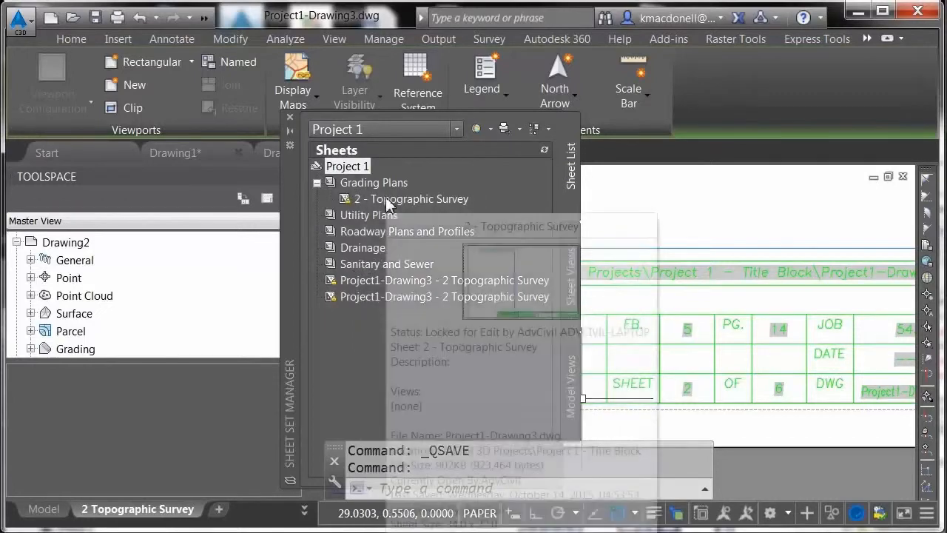
{"action": "left_click", "coordinate": [386, 199]}
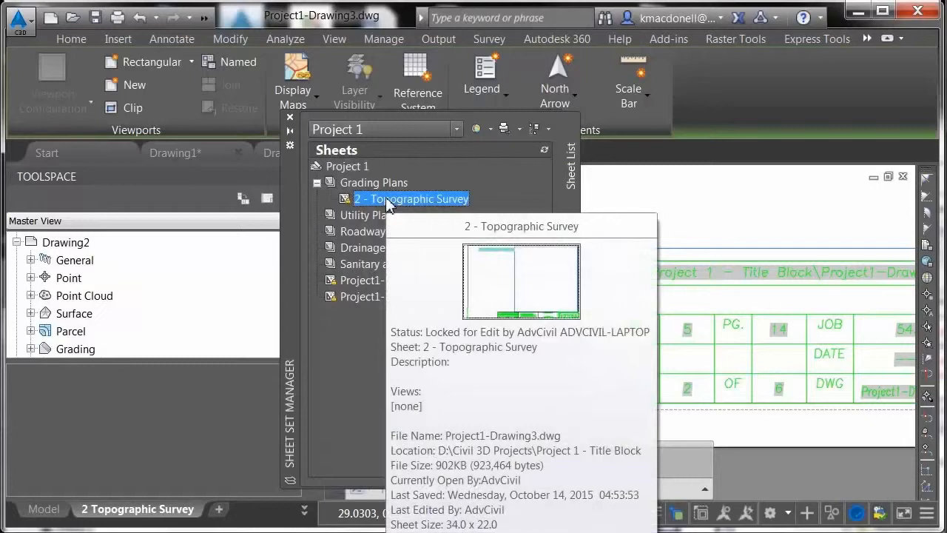
{"action": "left_click_drag", "start_coordinate": [385, 196], "coordinate": [376, 301]}
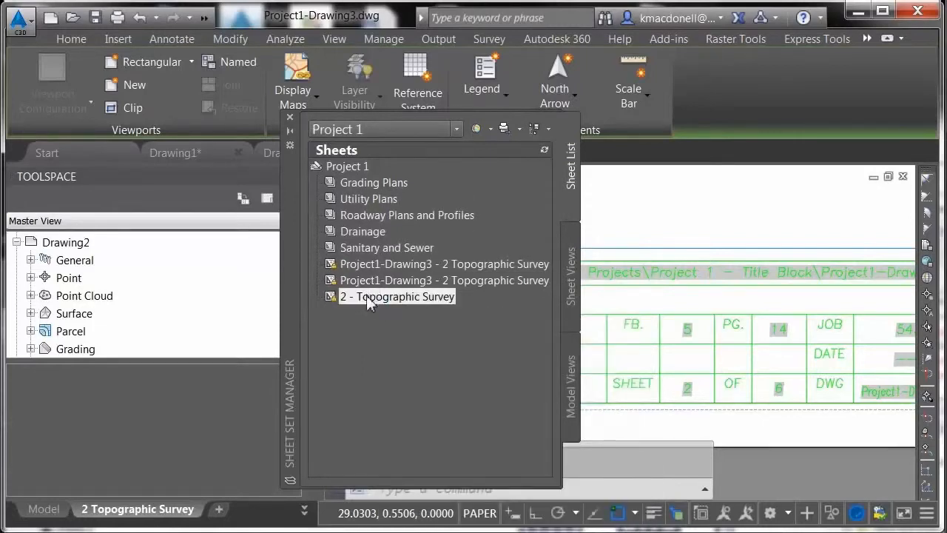
{"action": "left_click_drag", "start_coordinate": [372, 296], "coordinate": [368, 259]}
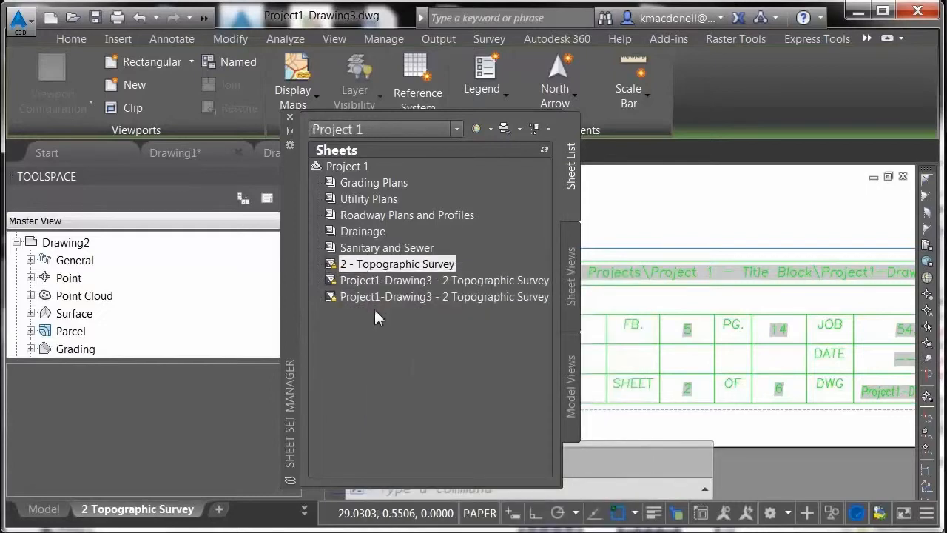
Open the rename and renumber settings of sheet 2 - Topographic Survey and copy its sheet title.
{"action": "right_click", "coordinate": [361, 272]}
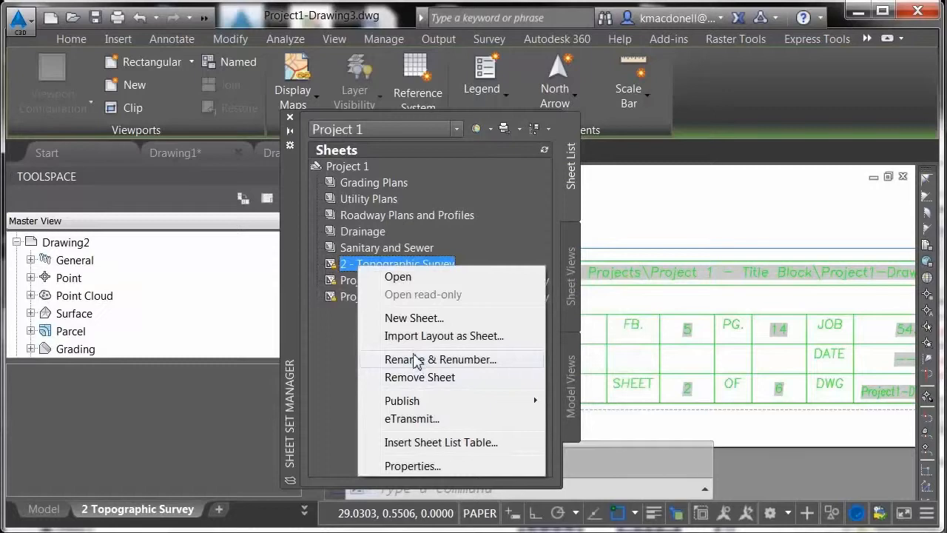
{"action": "left_click", "coordinate": [416, 359]}
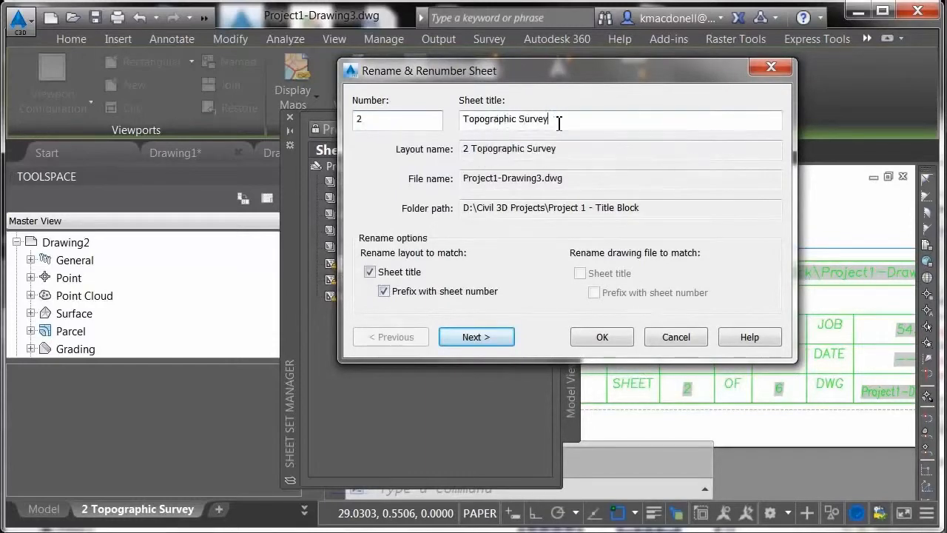
{"action": "left_click_drag", "start_coordinate": [558, 121], "coordinate": [461, 120]}
{"action": "right_click", "coordinate": [485, 124]}
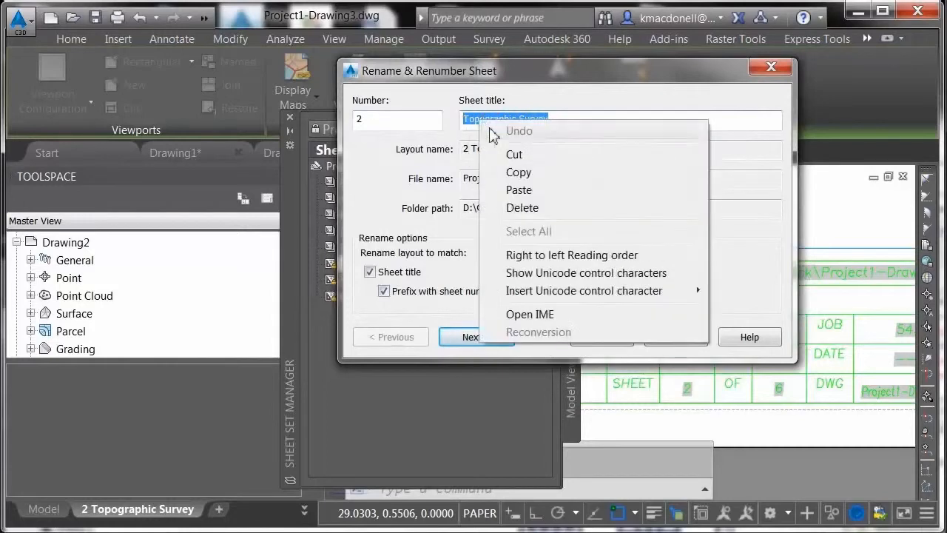
{"action": "left_click", "coordinate": [520, 172]}
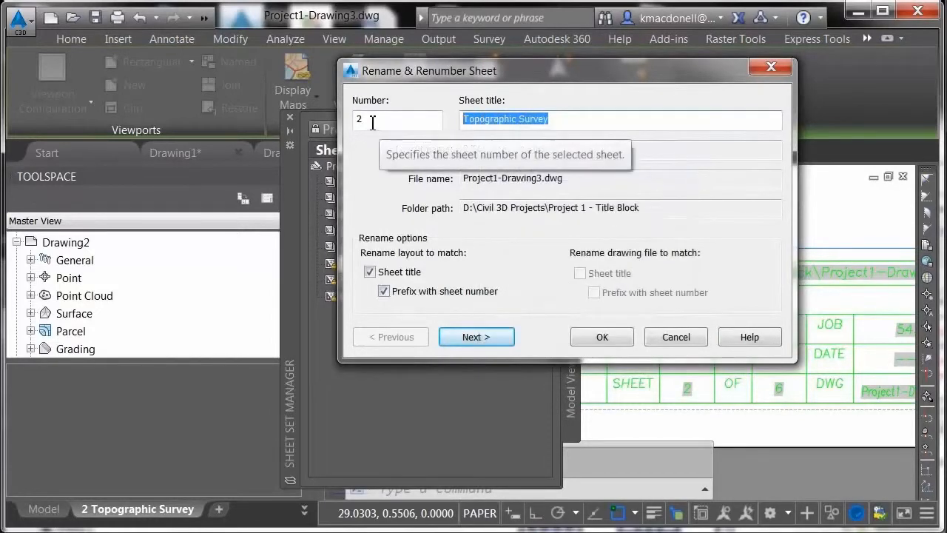
Set the first imported sheet's number to 3 and its title to Topographic Survey.
{"action": "left_click", "coordinate": [475, 337]}
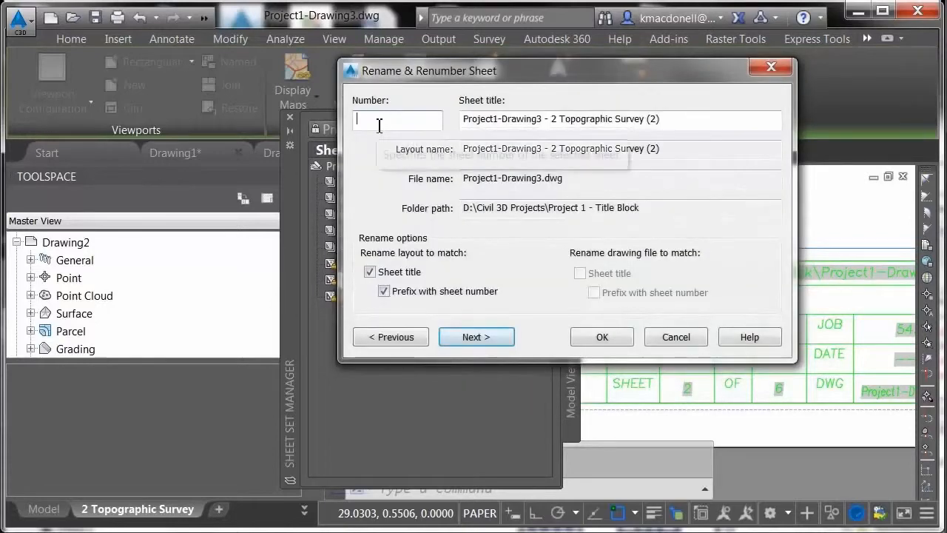
{"action": "type", "text": "3"}
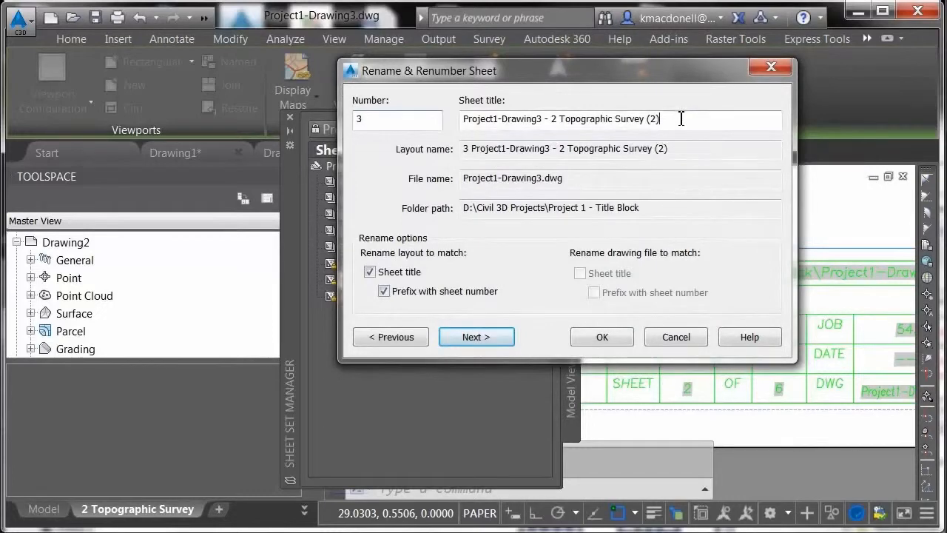
{"action": "left_click_drag", "start_coordinate": [680, 118], "coordinate": [465, 120]}
{"action": "type", "text": "Topographic Survey"}
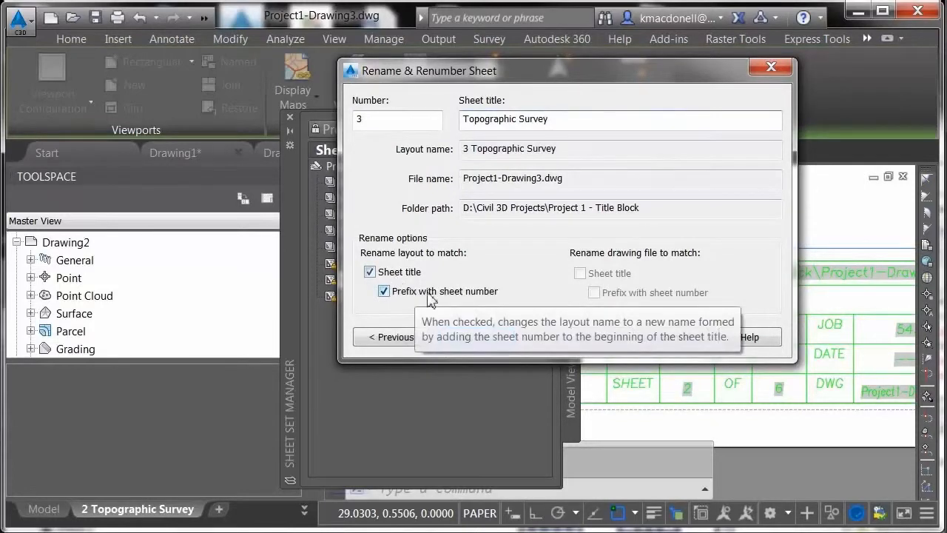
Set the second imported sheet's number to 4 and its title to Topographic Survey, and apply the renaming.
{"action": "left_click", "coordinate": [492, 337]}
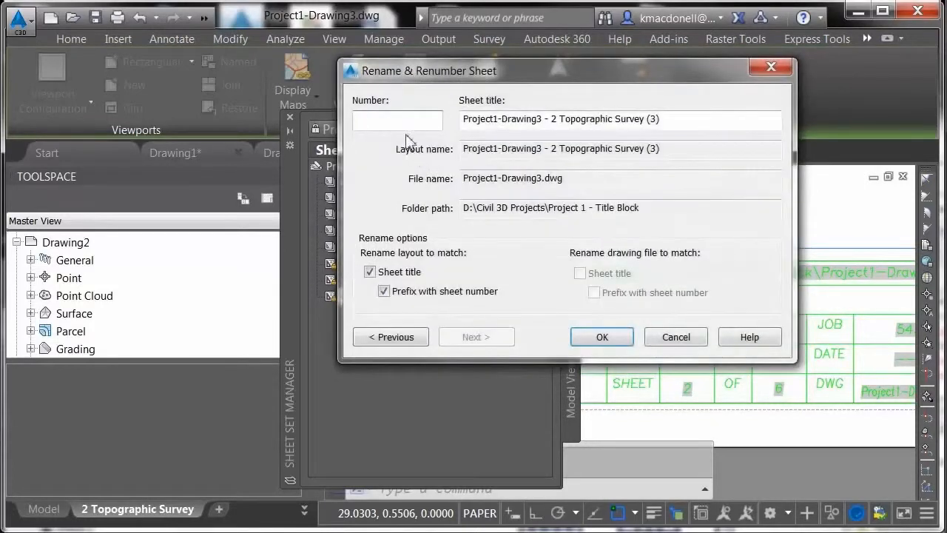
{"action": "left_click", "coordinate": [404, 121]}
{"action": "type", "text": "4"}
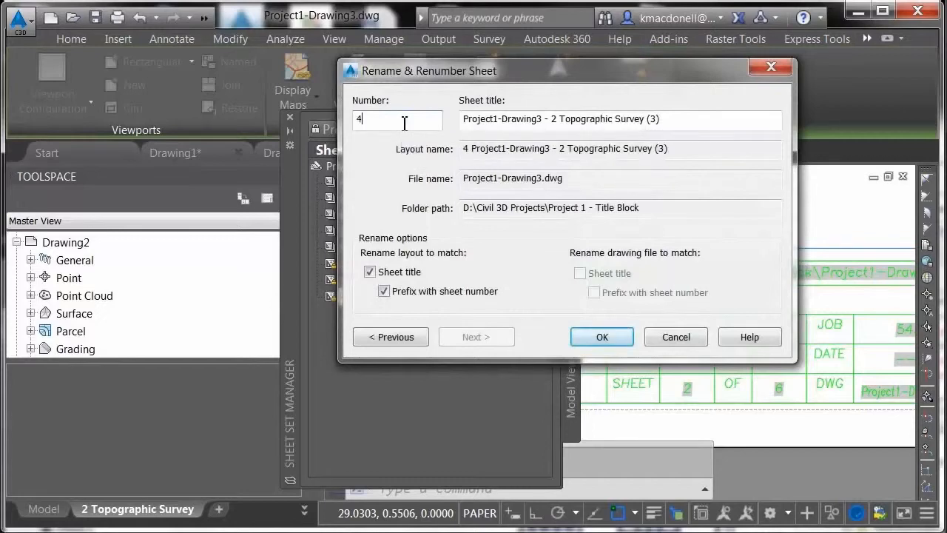
{"action": "left_click_drag", "start_coordinate": [669, 120], "coordinate": [453, 122]}
{"action": "key", "text": "ctrl+v"}
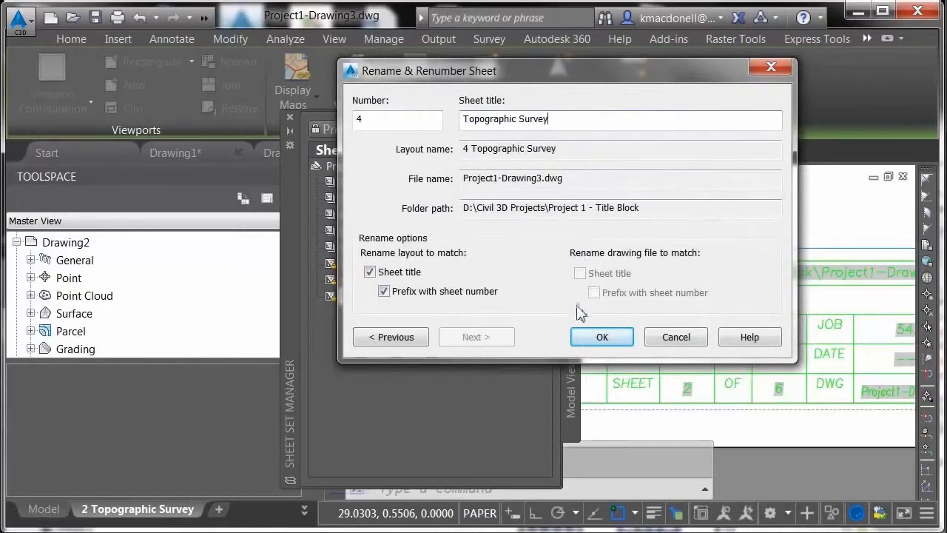
{"action": "left_click", "coordinate": [584, 335]}
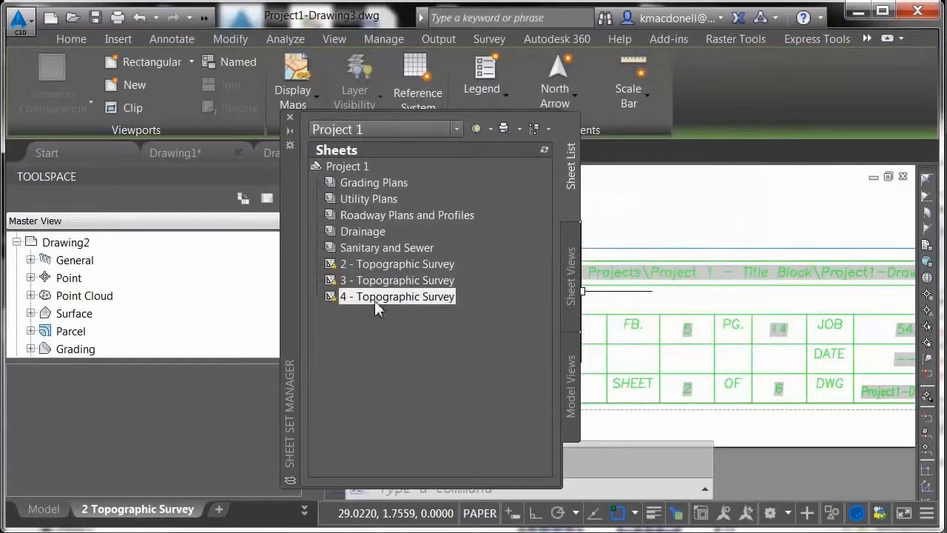
Set the SHEETTOT custom property of the Project 1 sheet set to 4.
{"action": "mouse_move", "coordinate": [375, 301]}
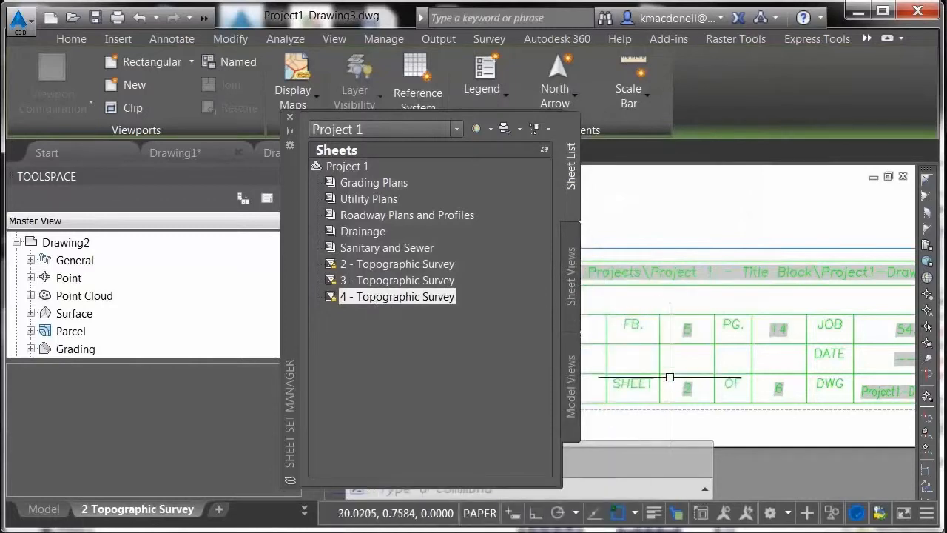
{"action": "right_click", "coordinate": [356, 166]}
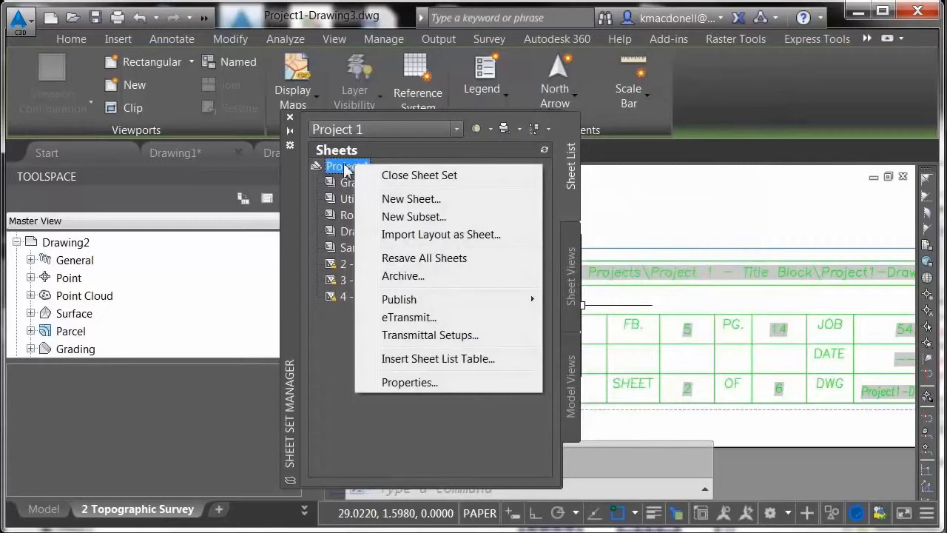
{"action": "left_click", "coordinate": [408, 382]}
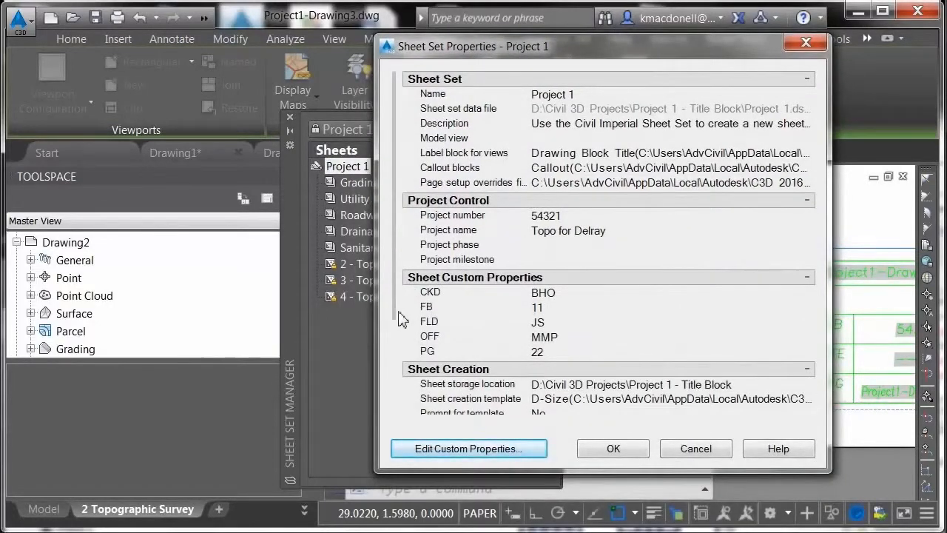
{"action": "left_click_drag", "start_coordinate": [397, 293], "coordinate": [401, 439]}
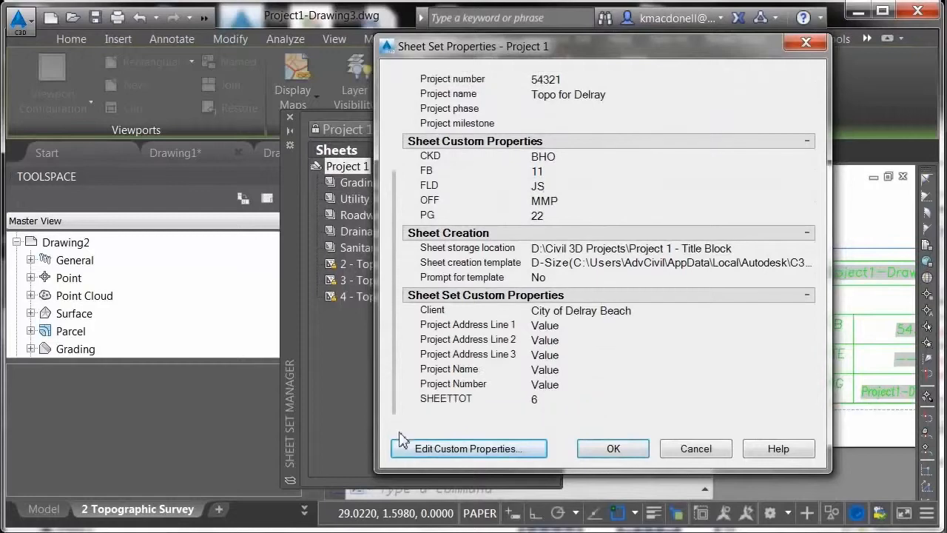
{"action": "left_click", "coordinate": [642, 400]}
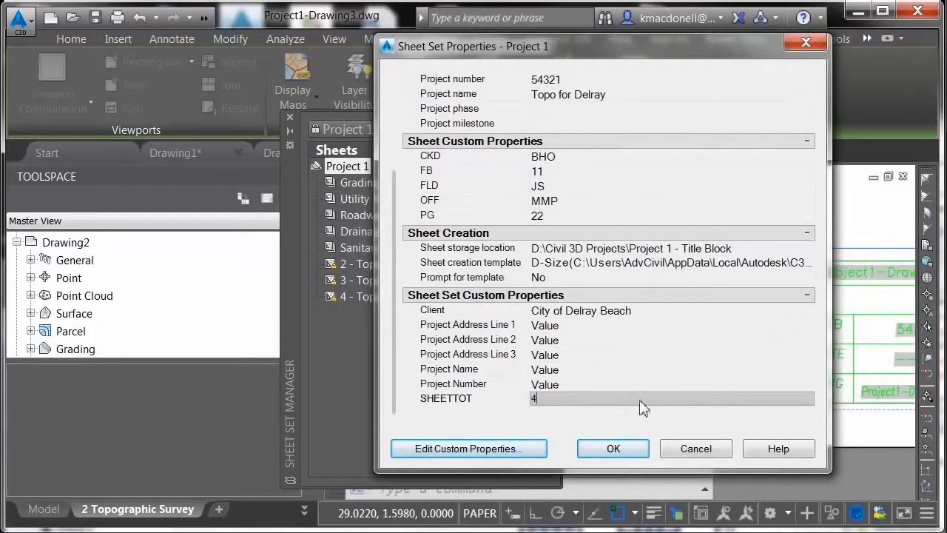
{"action": "left_click", "coordinate": [613, 444]}
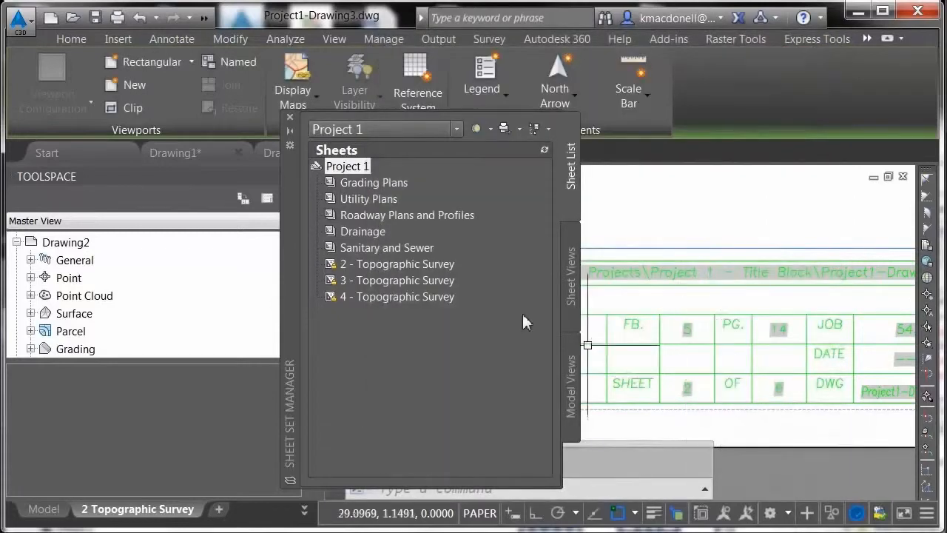
Collapse the Sheet Set Manager, regenerate the layout, and check the sheet number and sheet total fields in the title block.
{"action": "left_click", "coordinate": [290, 131]}
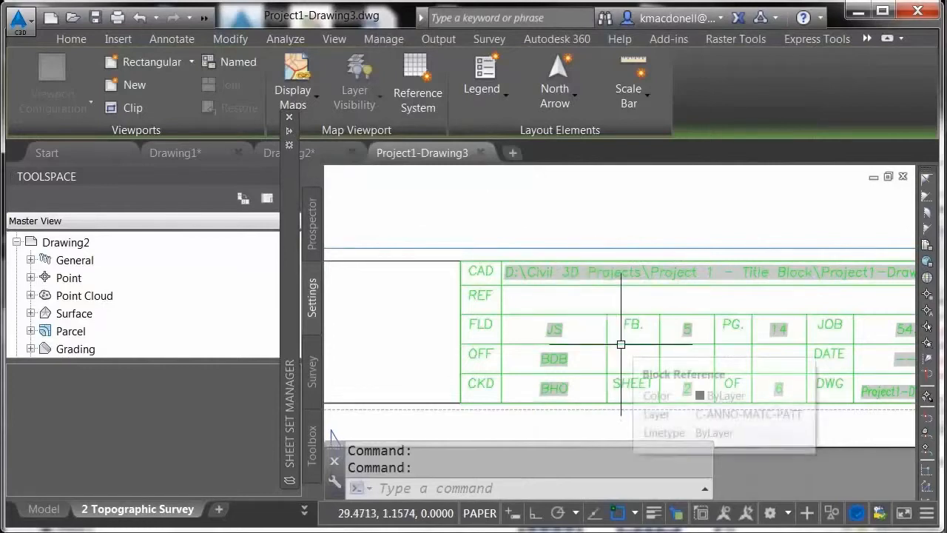
{"action": "type", "text": "re"}
{"action": "key", "text": "Return"}
{"action": "scroll", "coordinate": [690, 393], "scroll_direction": "up", "scroll_amount": 5}
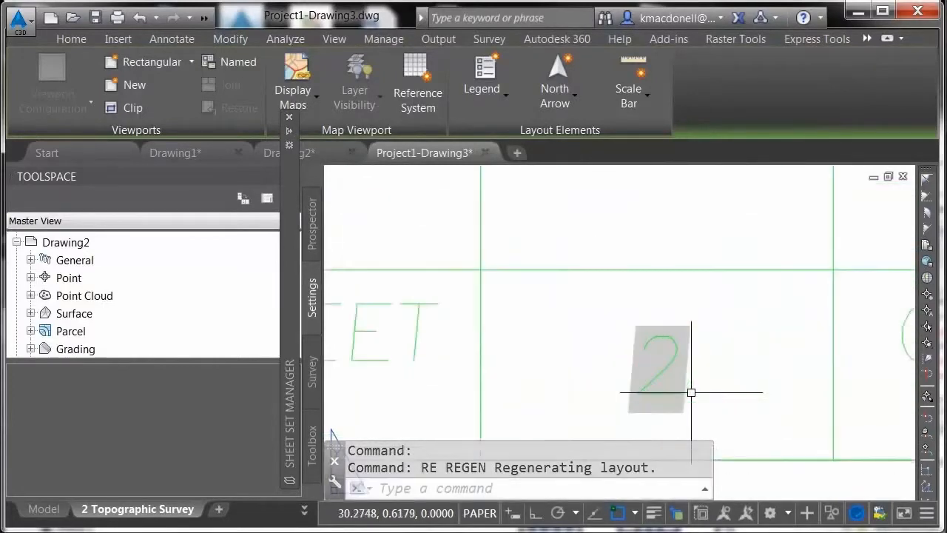
{"action": "scroll", "coordinate": [626, 359], "scroll_direction": "down", "scroll_amount": 3}
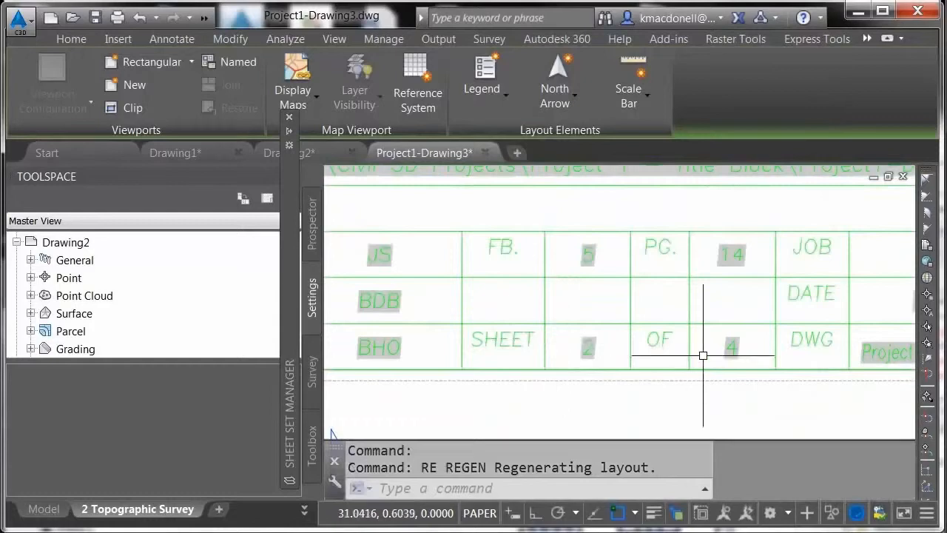
{"action": "scroll", "coordinate": [735, 348], "scroll_direction": "up", "scroll_amount": 5}
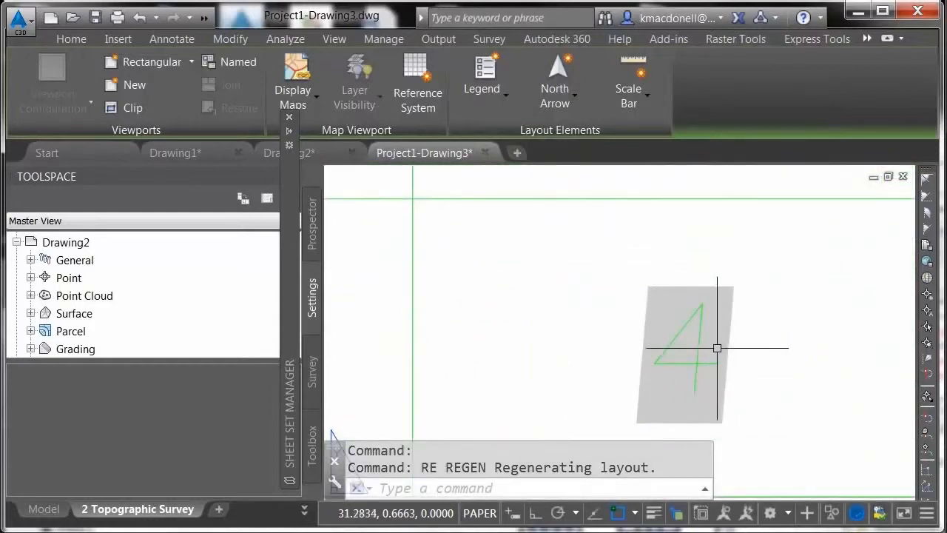
{"action": "scroll", "coordinate": [718, 347], "scroll_direction": "down", "scroll_amount": 5}
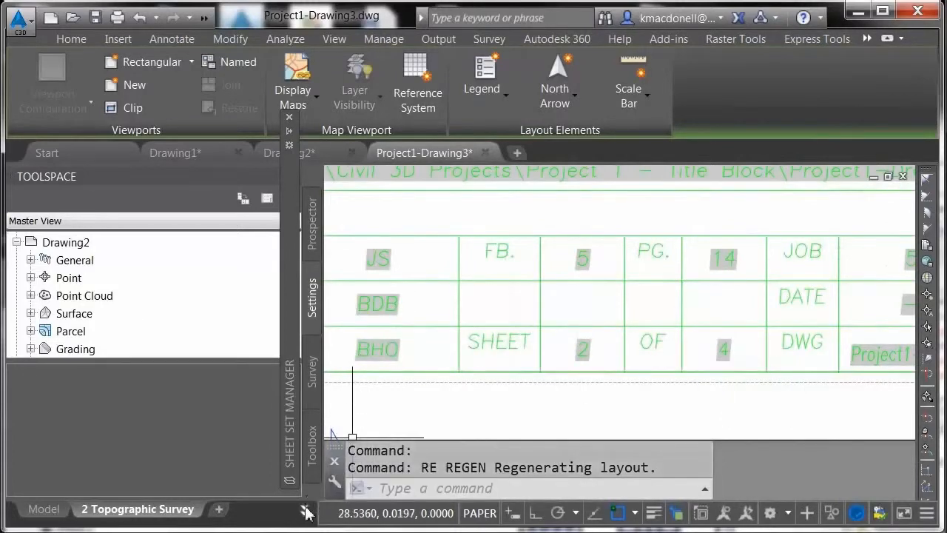
Switch to the 3 Topographic Survey layout and check the sheet number and sheet total fields in its title block.
{"action": "key", "text": "ctrl+Page_Down"}
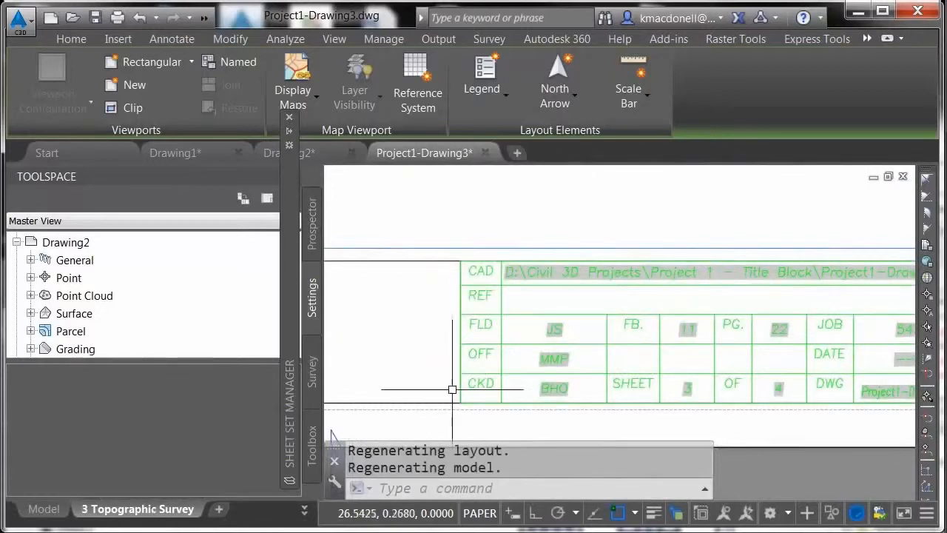
{"action": "scroll", "coordinate": [698, 392], "scroll_direction": "up", "scroll_amount": 6}
{"action": "scroll", "coordinate": [666, 381], "scroll_direction": "up", "scroll_amount": 1}
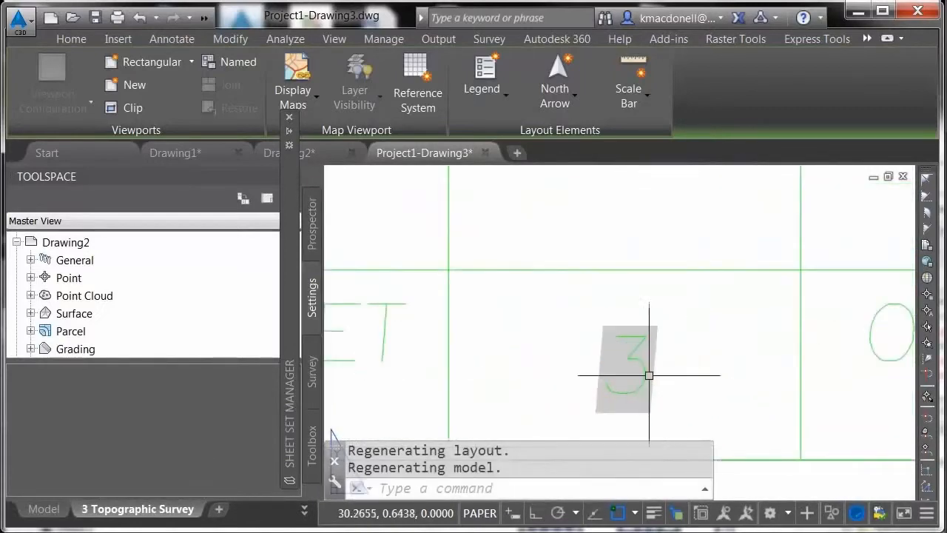
{"action": "scroll", "coordinate": [592, 355], "scroll_direction": "down", "scroll_amount": 3}
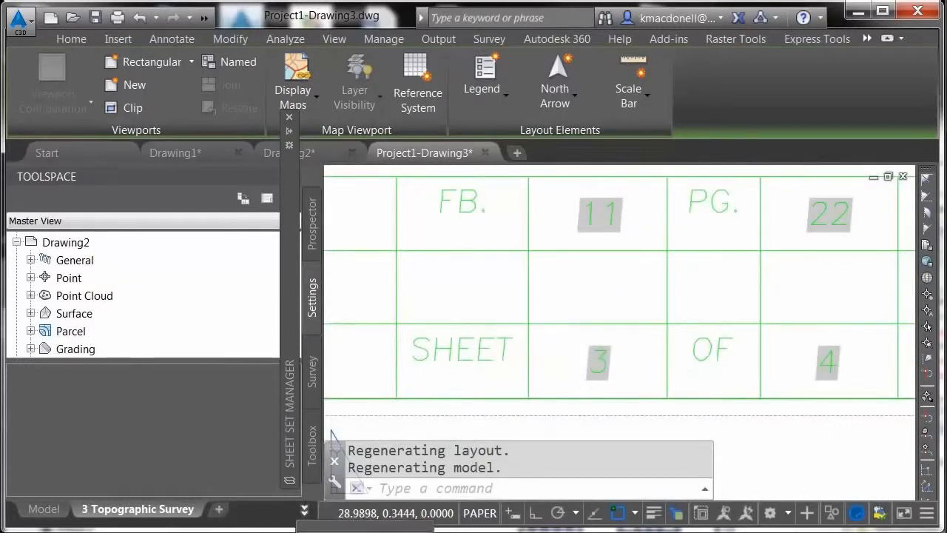
Switch to the 4 Topographic Survey layout and check the sheet number and sheet total fields in its title block.
{"action": "left_click", "coordinate": [304, 508]}
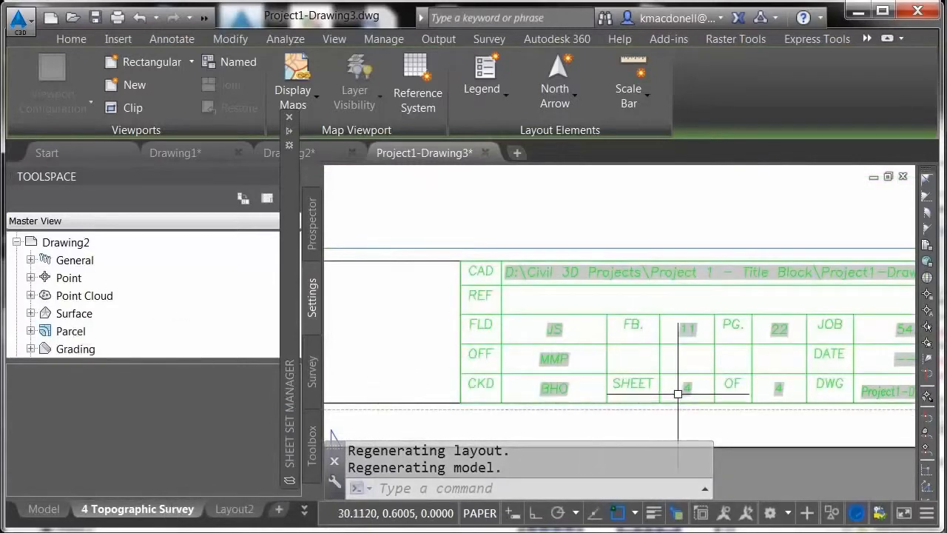
{"action": "scroll", "coordinate": [688, 390], "scroll_direction": "up", "scroll_amount": 5}
{"action": "scroll", "coordinate": [693, 388], "scroll_direction": "down", "scroll_amount": 4}
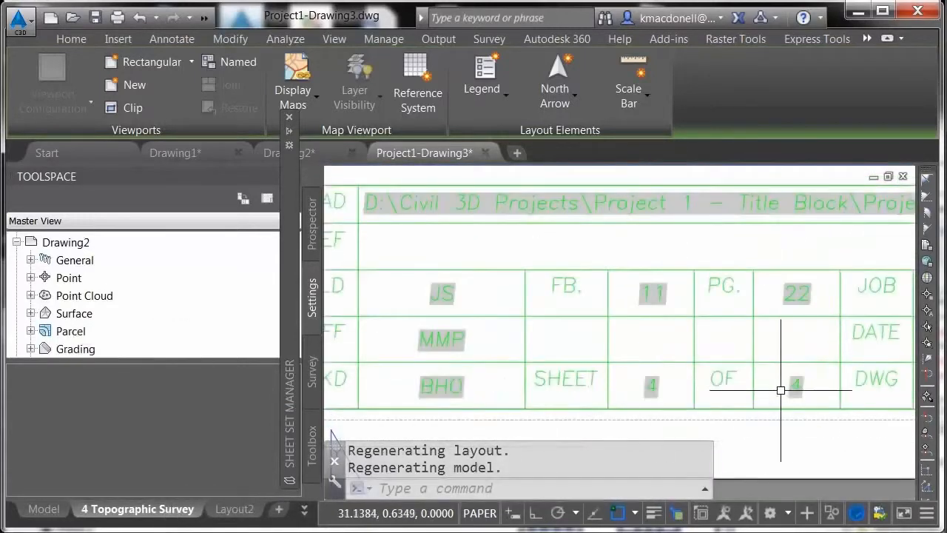
{"action": "scroll", "coordinate": [788, 387], "scroll_direction": "up", "scroll_amount": 4}
{"action": "scroll", "coordinate": [801, 386], "scroll_direction": "down", "scroll_amount": 1}
Examine the sheet title field in the title block of the 4 Topographic Survey layout, and show the full sheet extents.
{"action": "scroll", "coordinate": [801, 386], "scroll_direction": "down", "scroll_amount": 5}
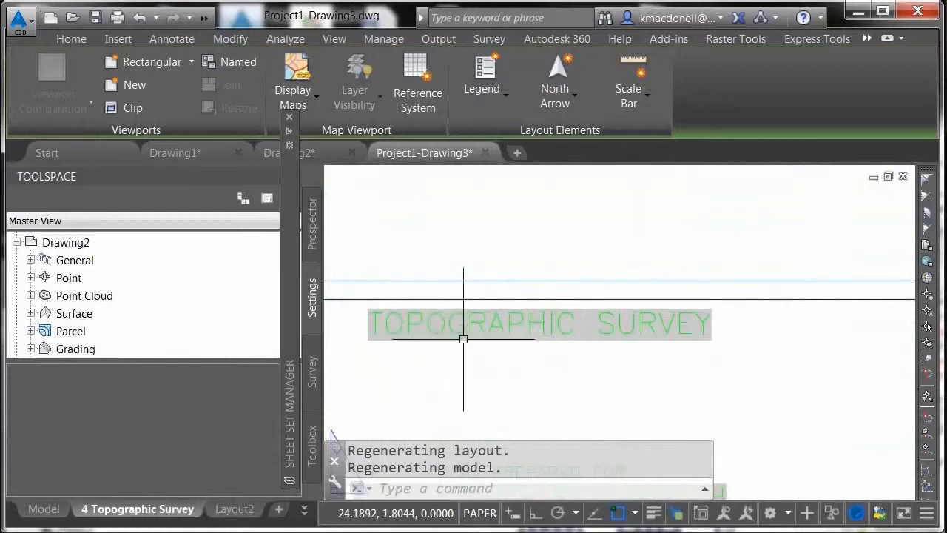
{"action": "left_click", "coordinate": [509, 322]}
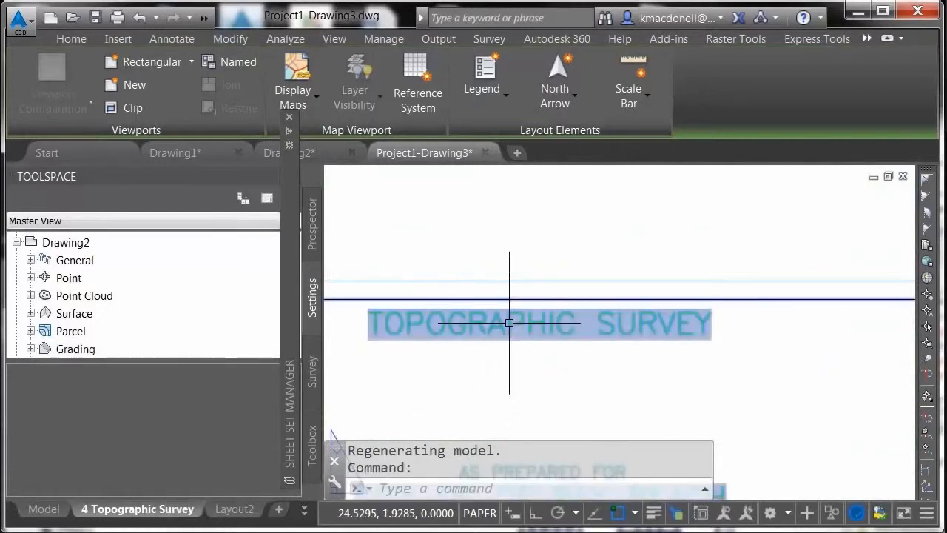
{"action": "key", "text": "Escape"}
{"action": "scroll", "coordinate": [564, 300], "scroll_direction": "down", "scroll_amount": 8}
{"action": "scroll", "coordinate": [585, 343], "scroll_direction": "up", "scroll_amount": 2}
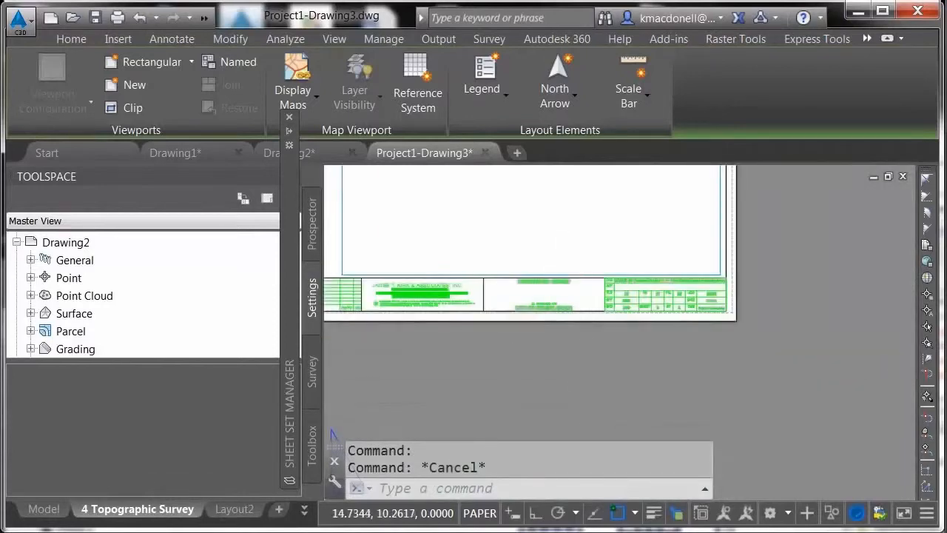
{"action": "middle_click", "coordinate": [582, 343]}
{"action": "middle_click", "coordinate": [582, 343]}
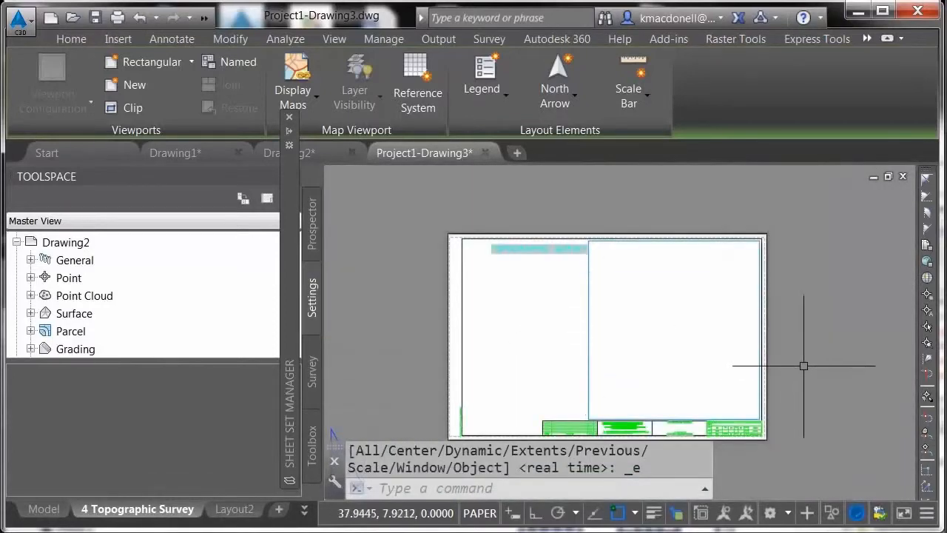